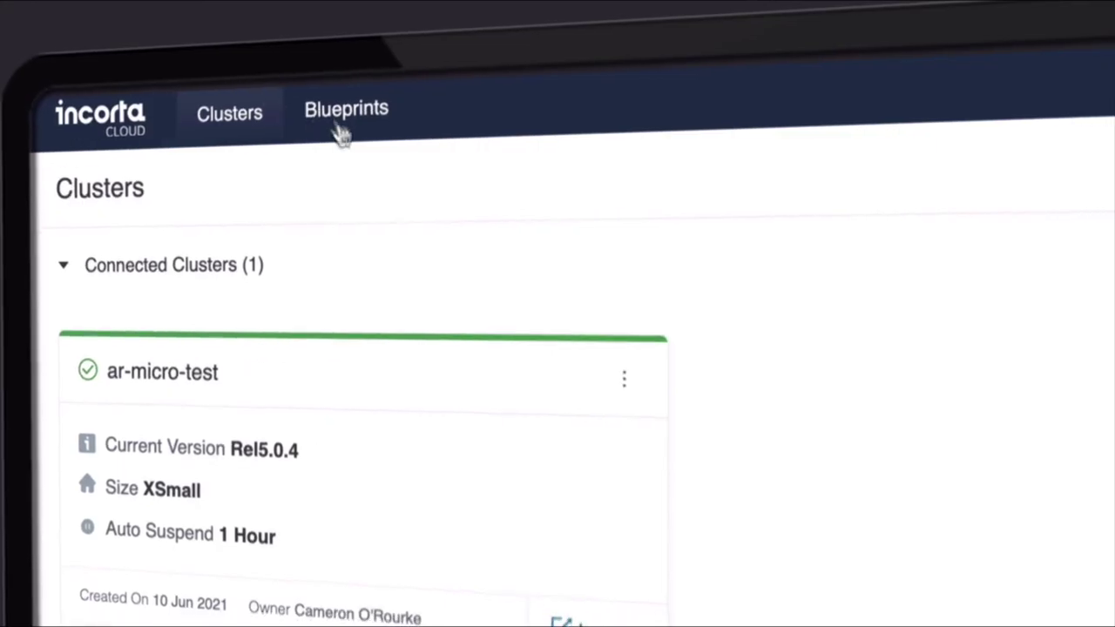
Filter blueprints to Supply Chain, start a data source, and inspect EBS_AR's RA_CUSTOMER_TRX_ALL joins
click(84, 386)
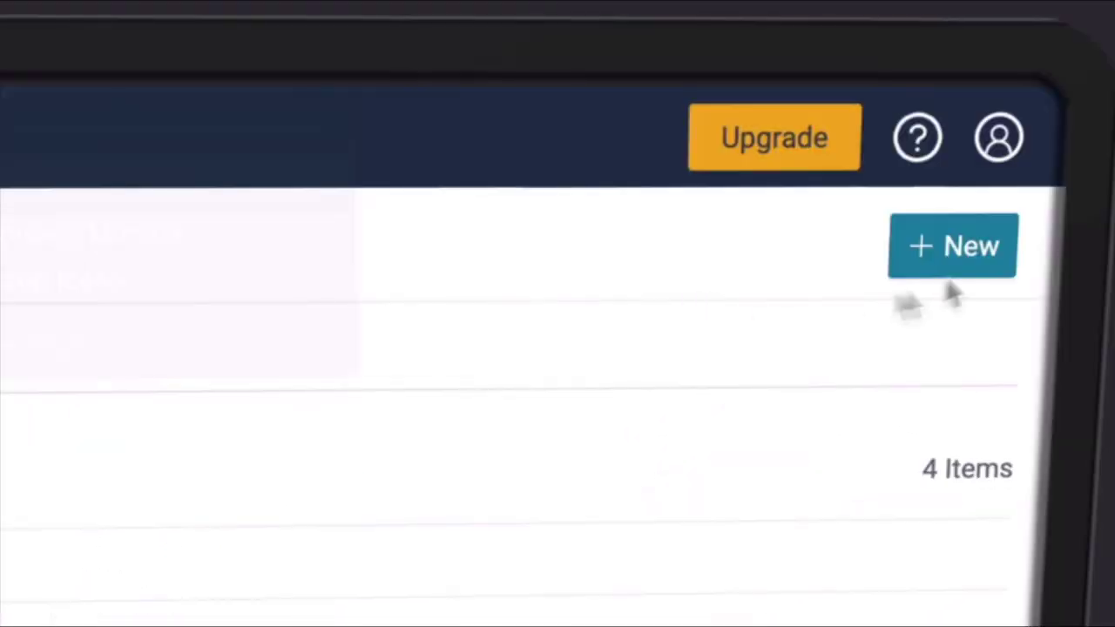
click(975, 260)
click(983, 344)
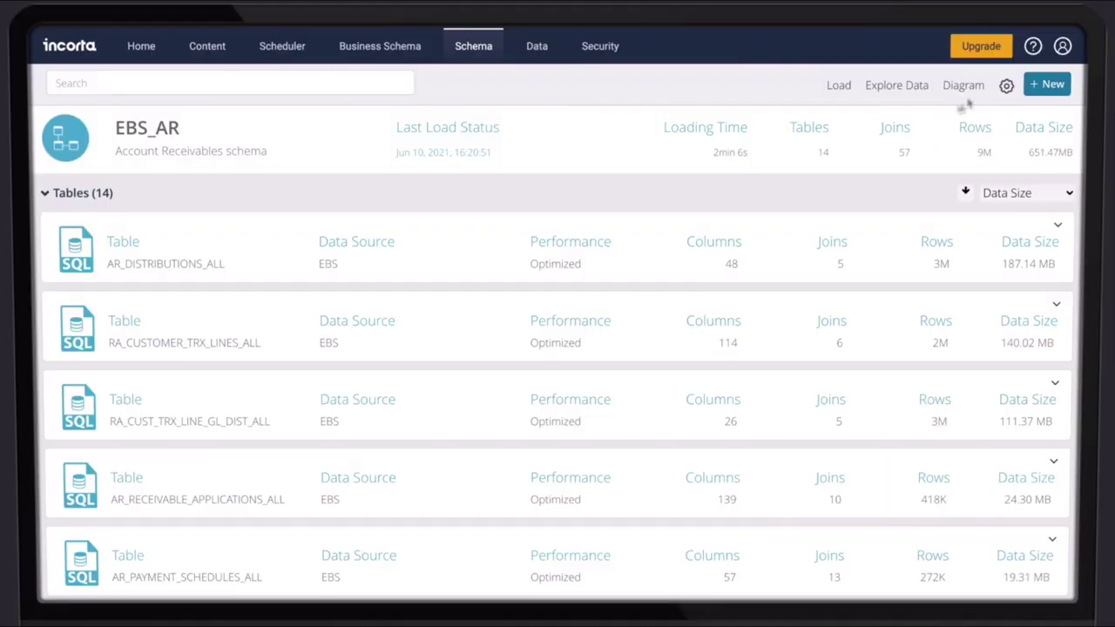
click(971, 89)
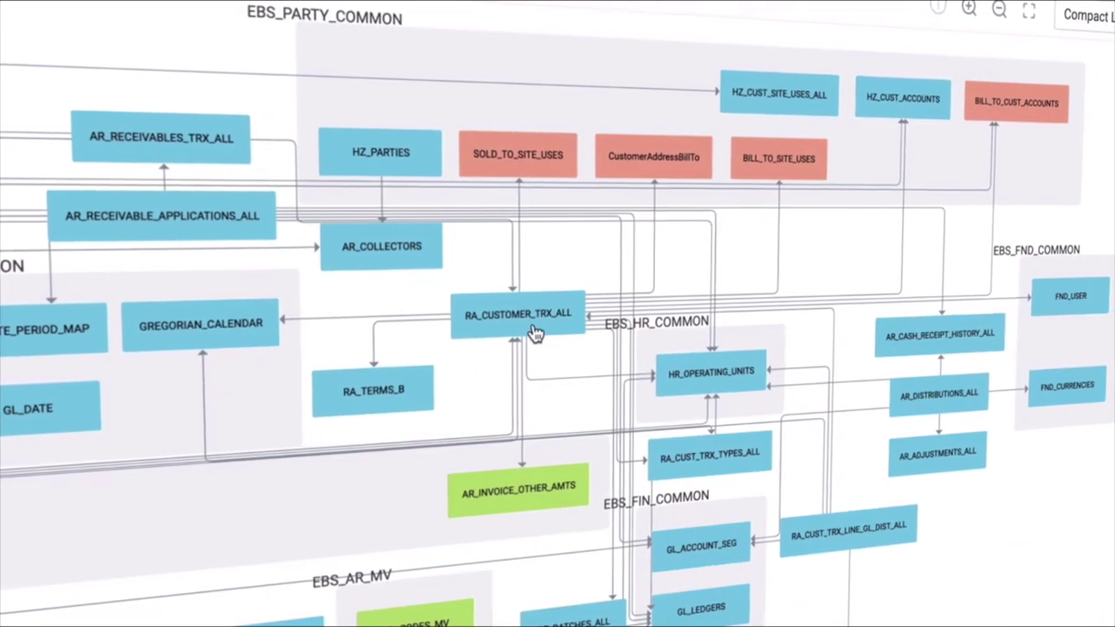
click(554, 334)
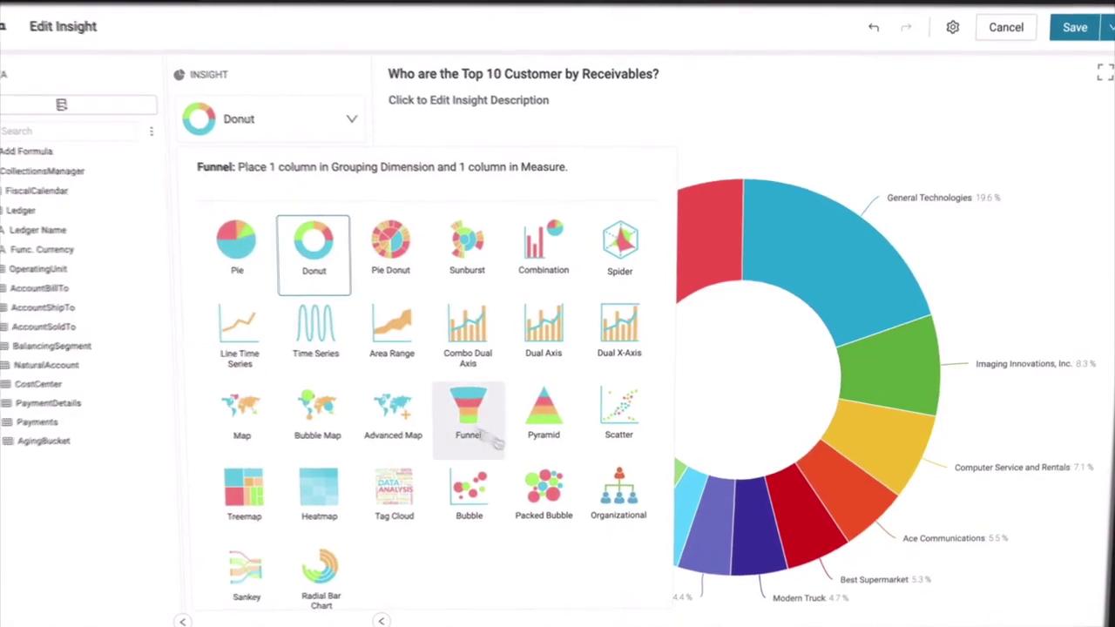
Change the donut chart to packed bubble, filter to General Technologies, and check saved views
click(540, 495)
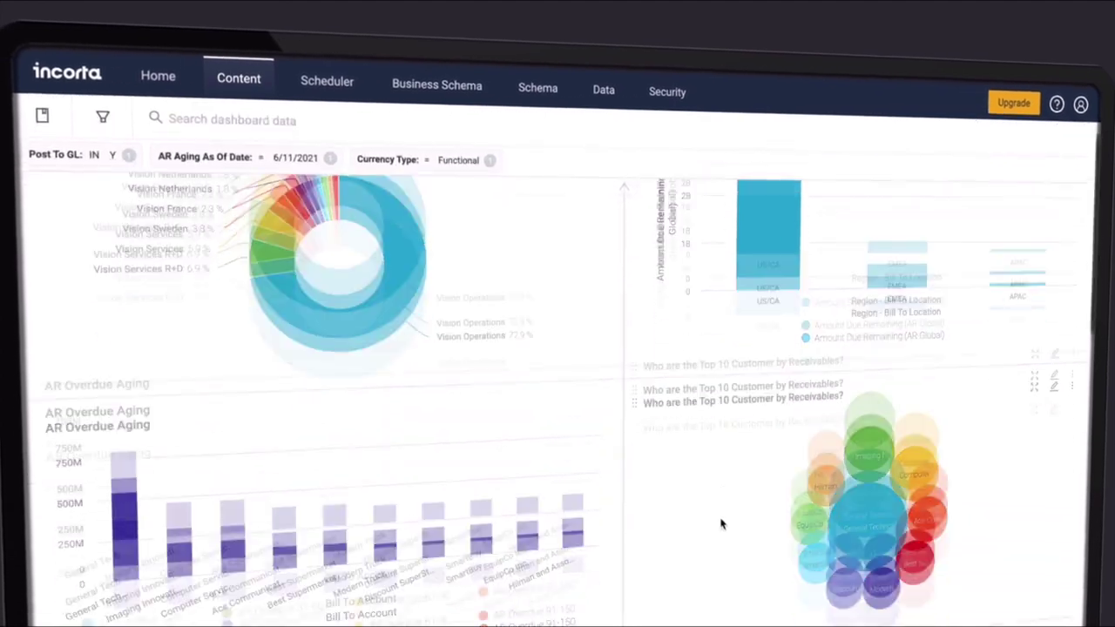
scroll(721, 523, down, 3)
click(852, 305)
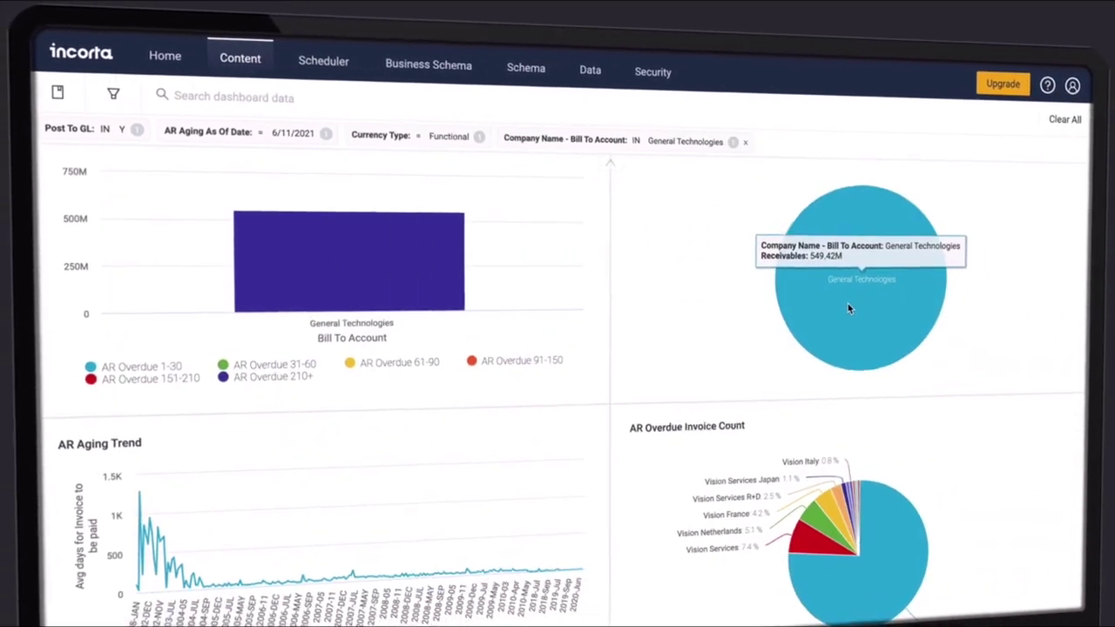
click(841, 159)
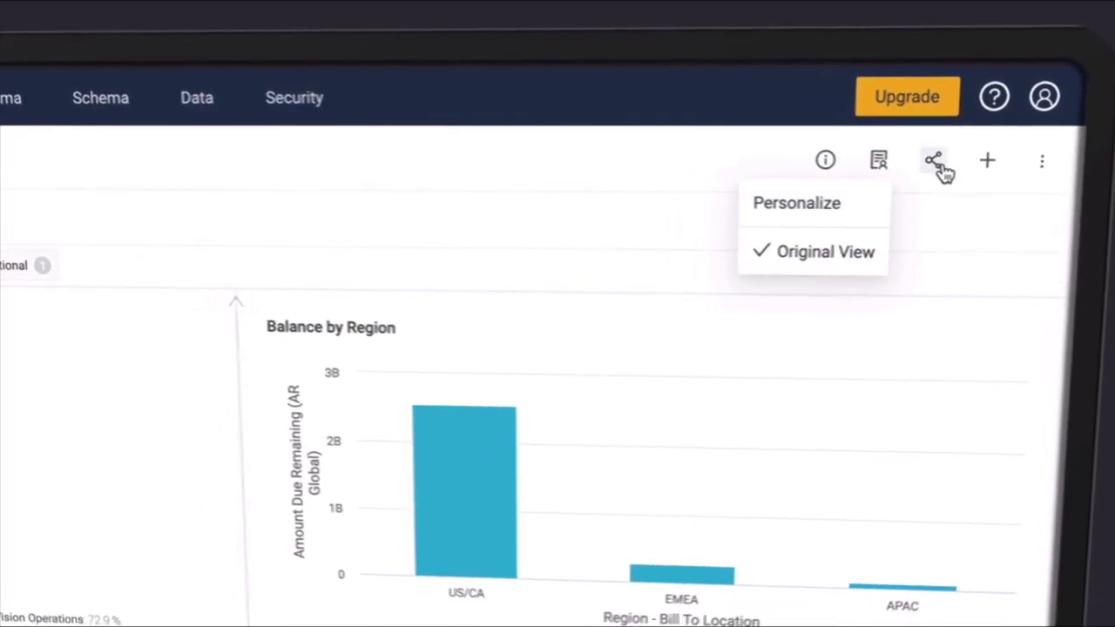
Schedule the dashboard for daily 1:41 PM HTML email delivery
click(938, 167)
click(921, 278)
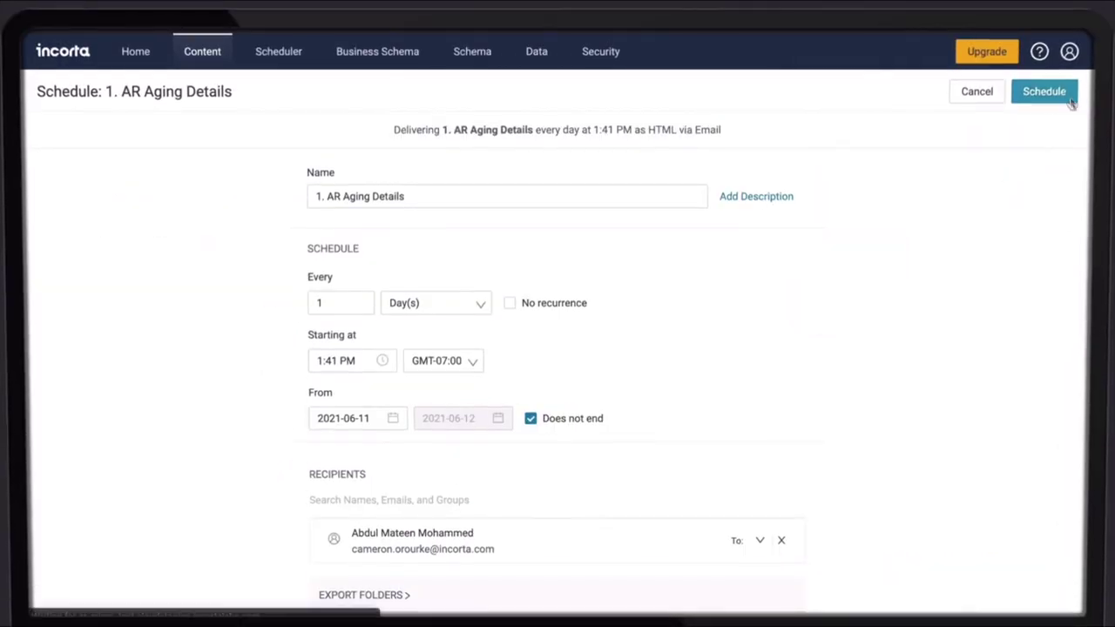
click(1068, 98)
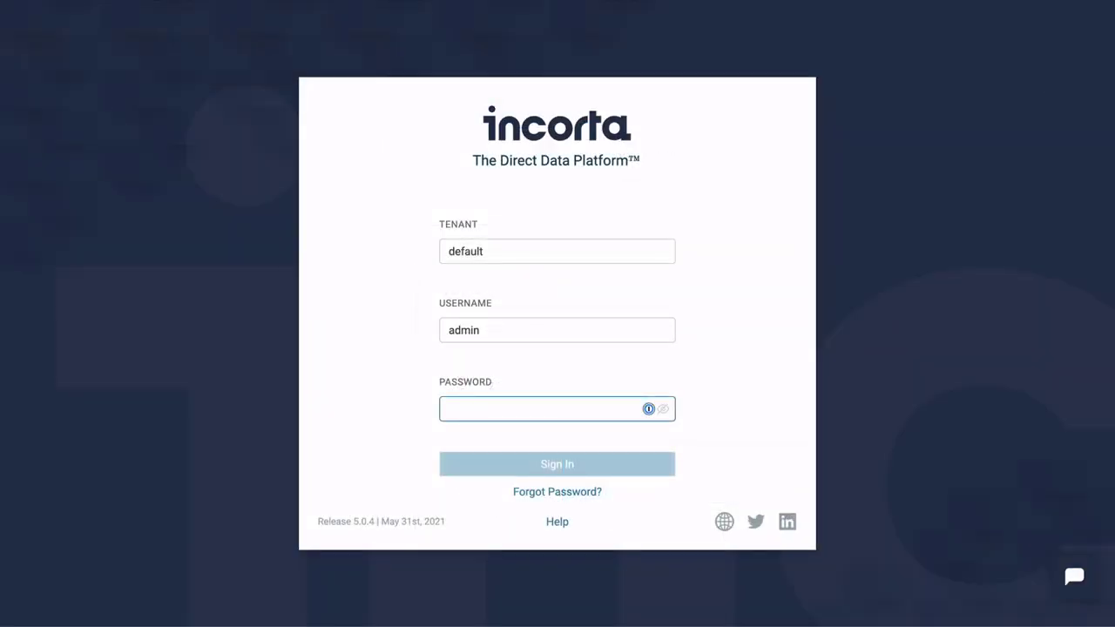
Sign in with the account password and open the sample dashboard
text(admin)
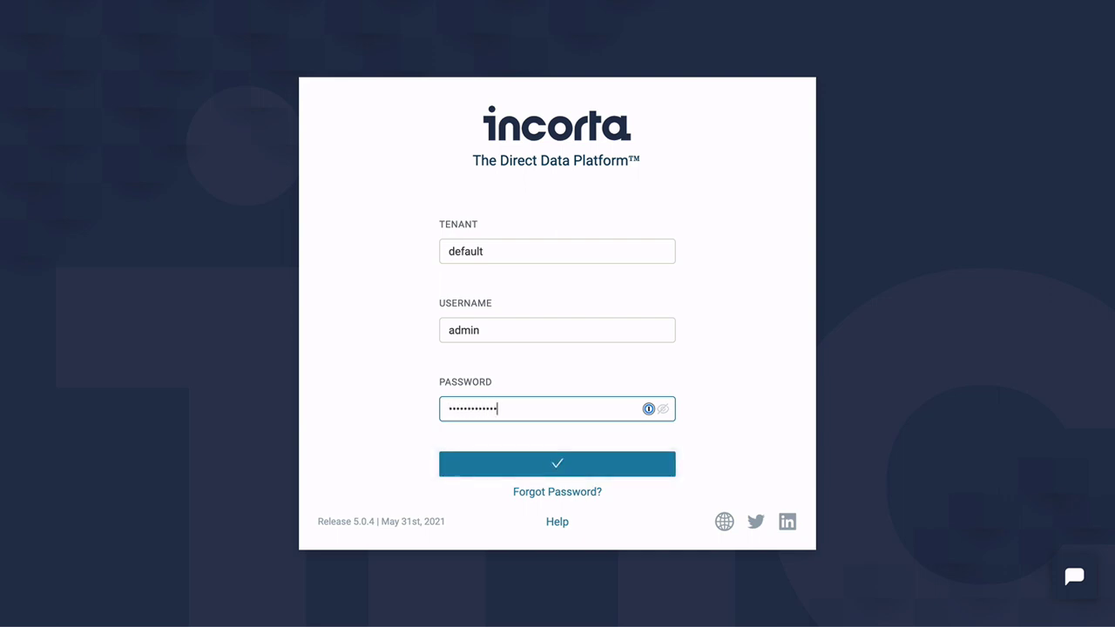
key(Return)
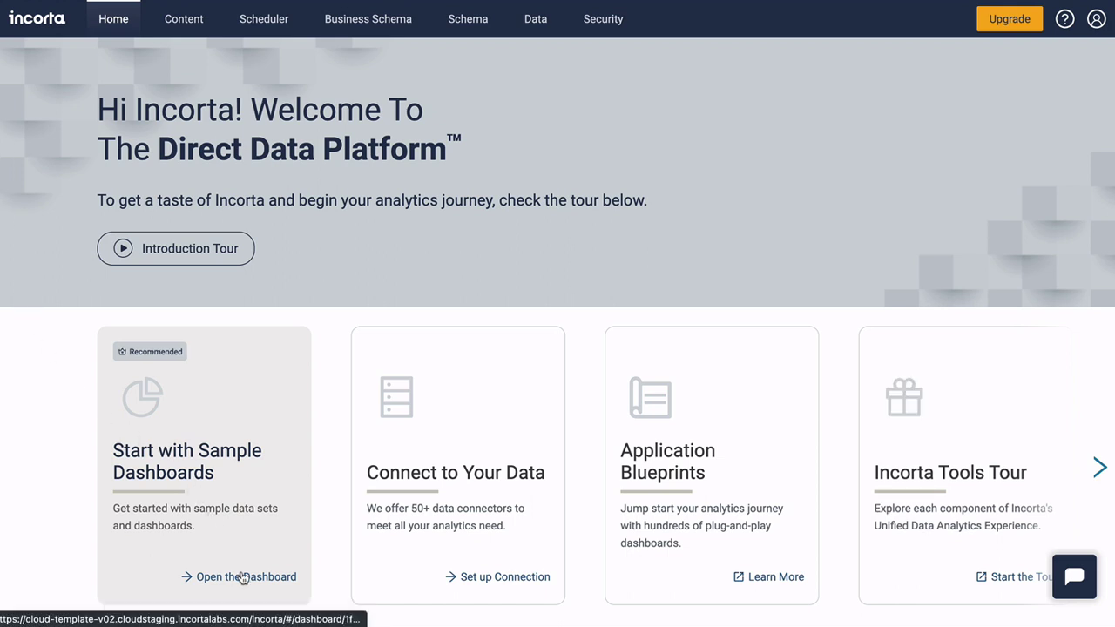
click(242, 576)
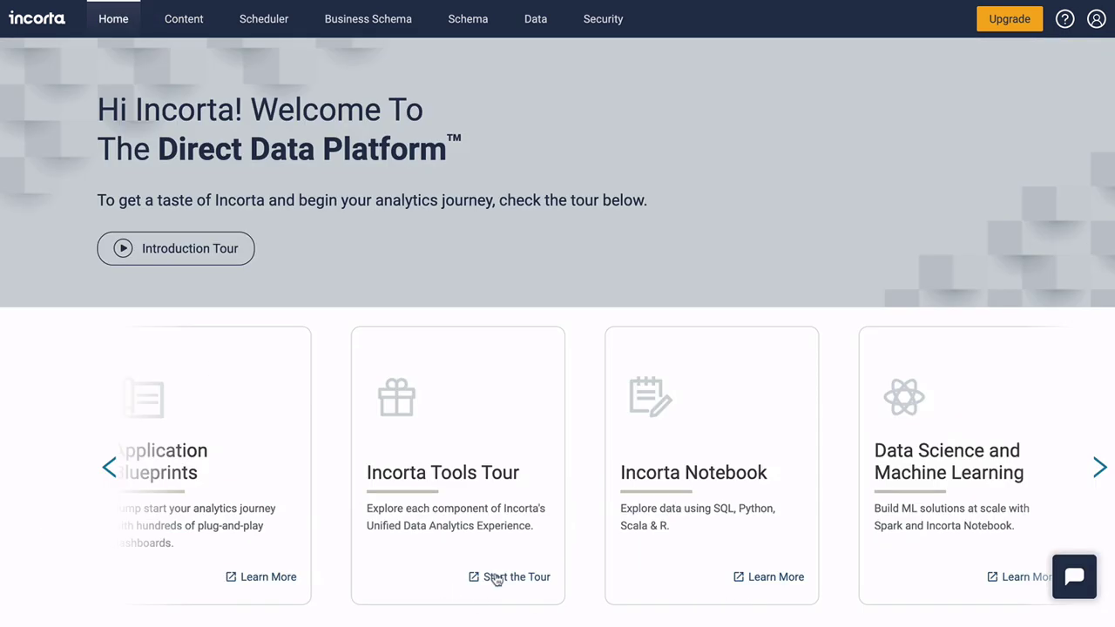
Browse the tools tour docs and the Netsuite blueprint, then go to the data sources area
click(514, 577)
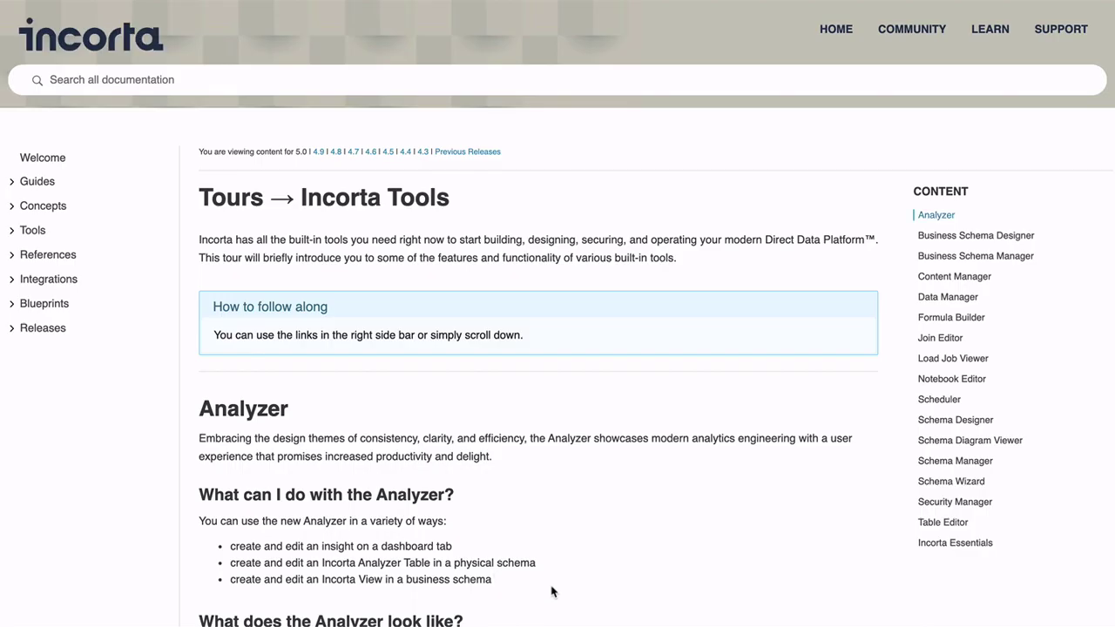
scroll(550, 593, down, 5)
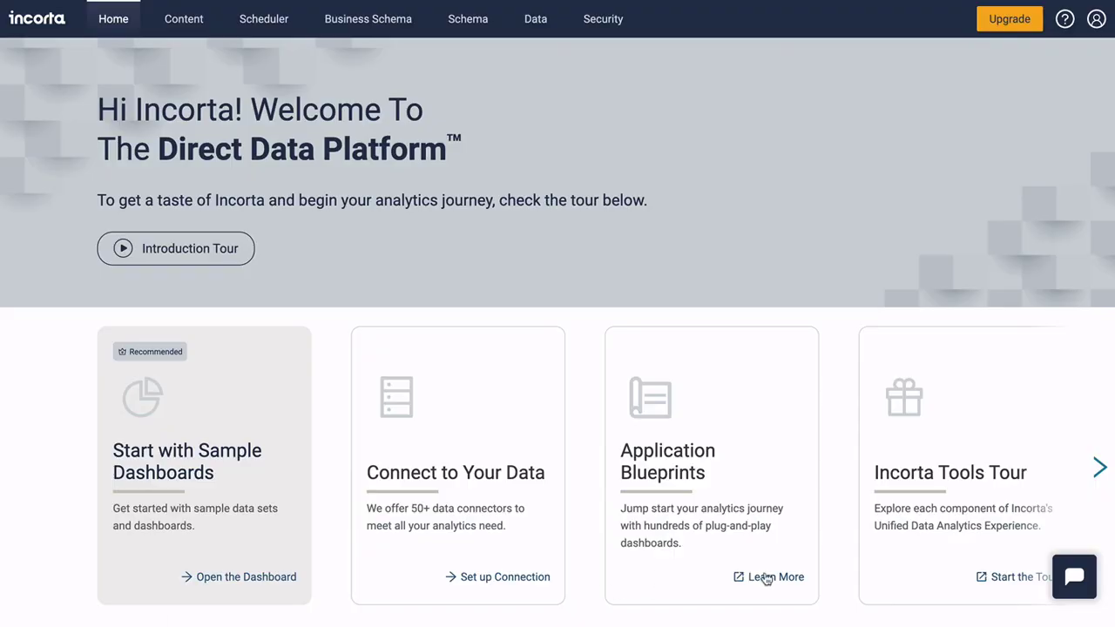
click(767, 577)
scroll(578, 523, down, 10)
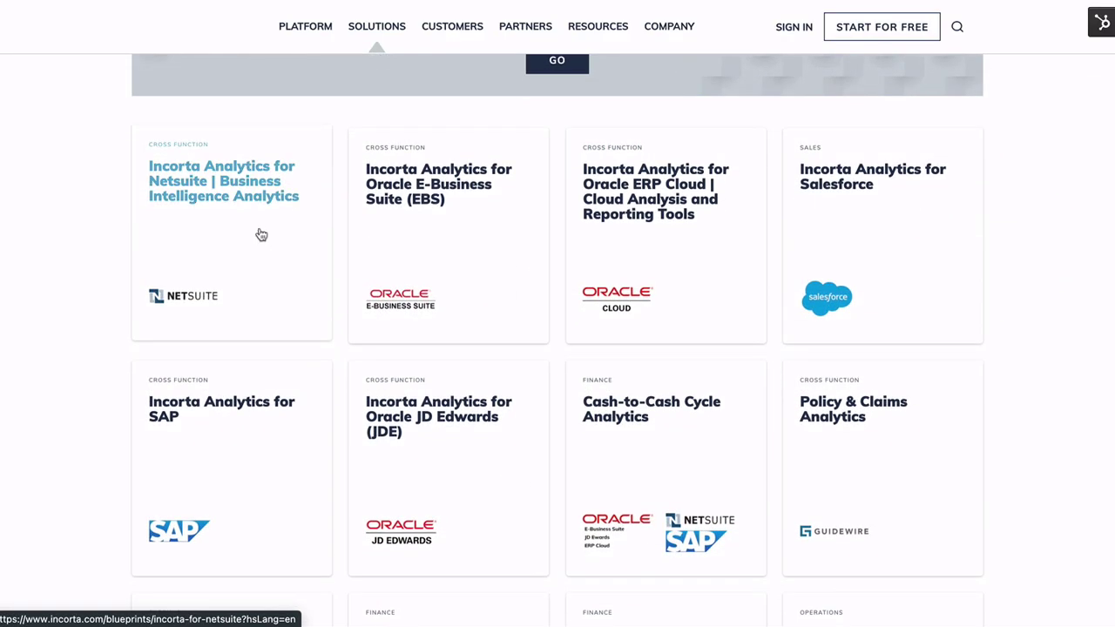
click(261, 235)
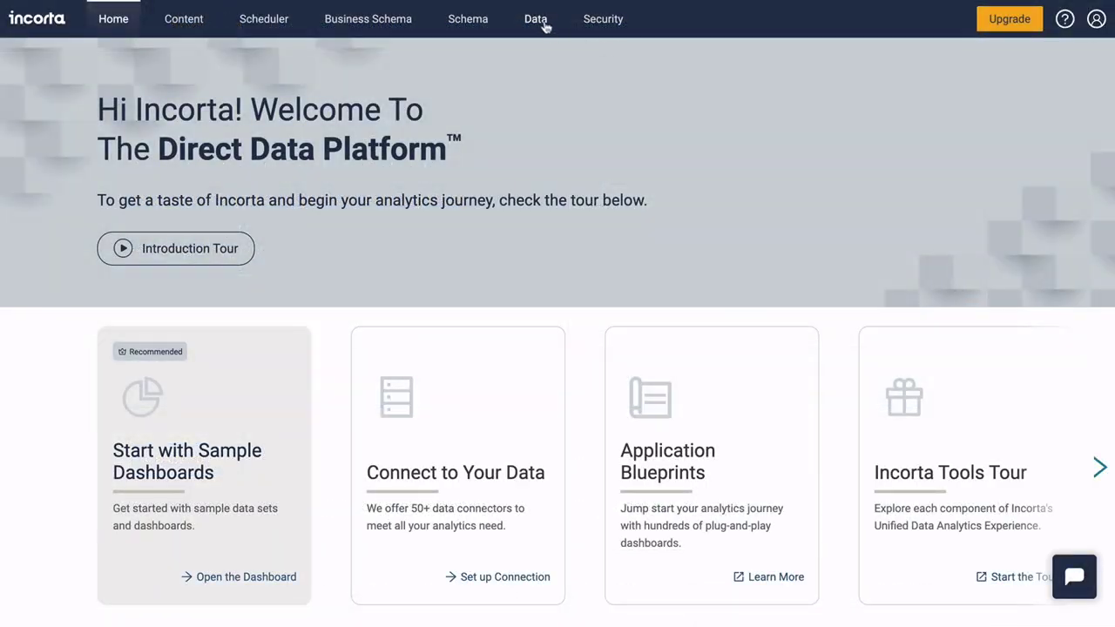
click(545, 26)
Browse new data source categories: Other, Applications, Database, File System, Query Service and Data Lake
click(1085, 63)
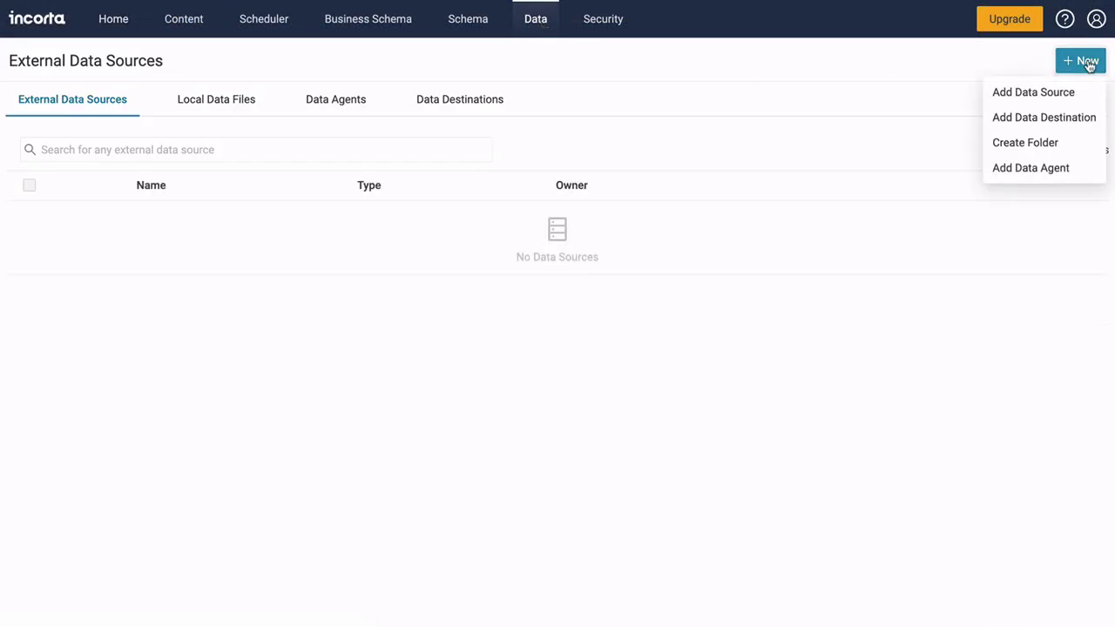
click(1085, 94)
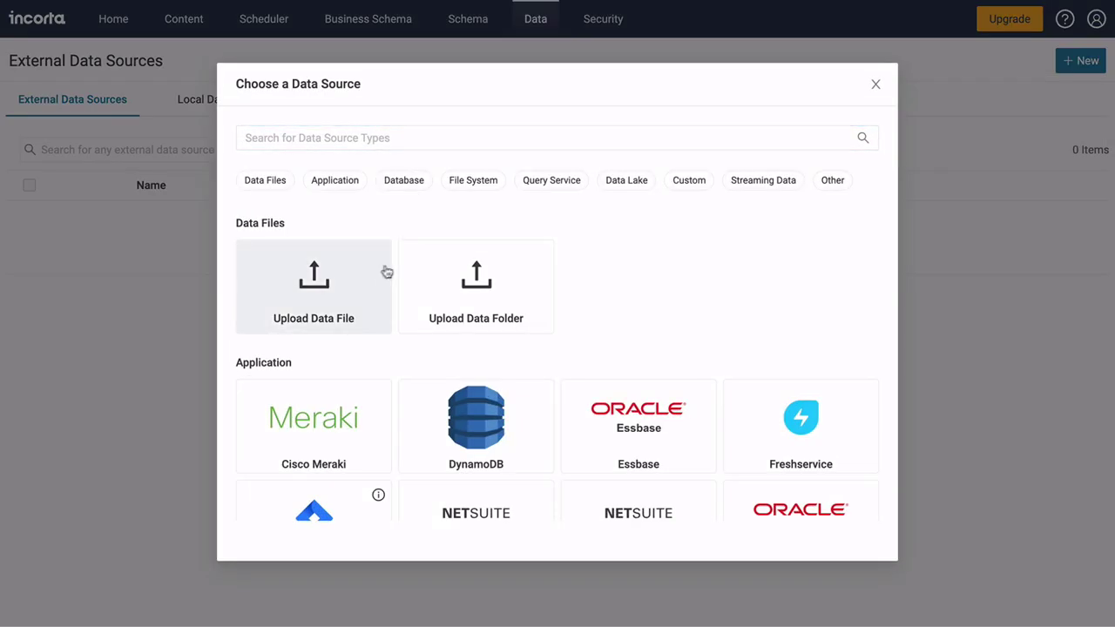
click(832, 183)
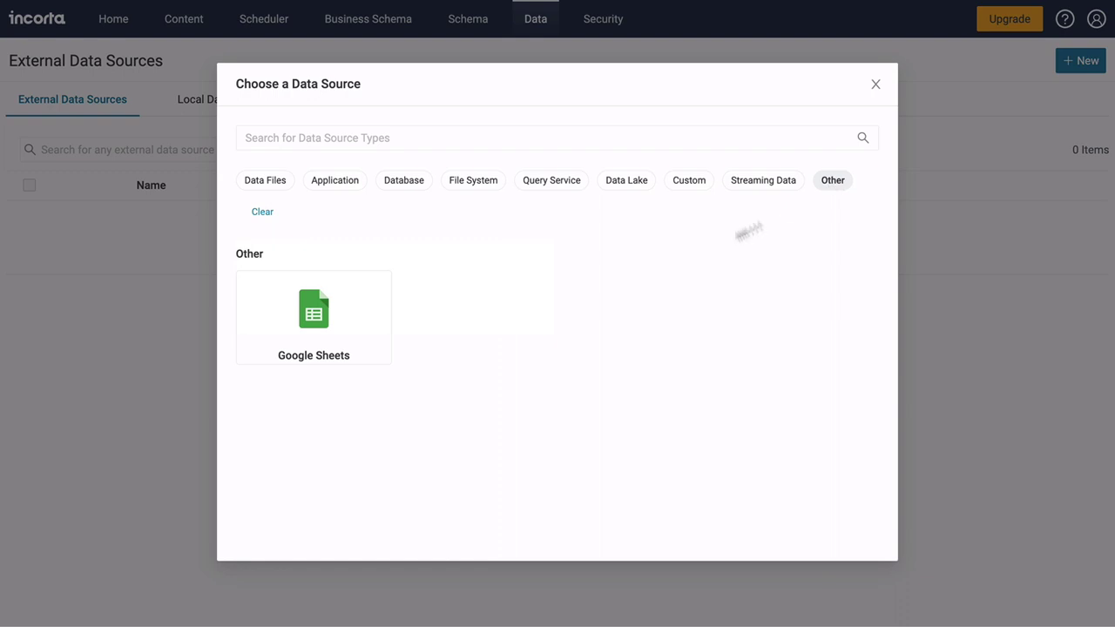
click(338, 183)
click(414, 185)
click(499, 184)
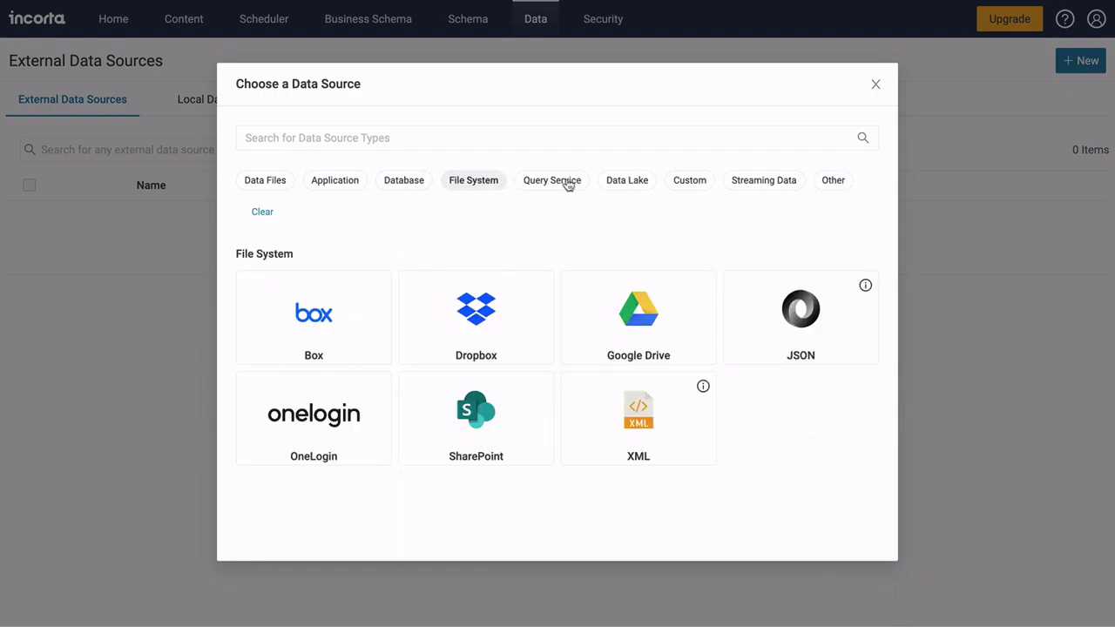
click(569, 183)
click(649, 185)
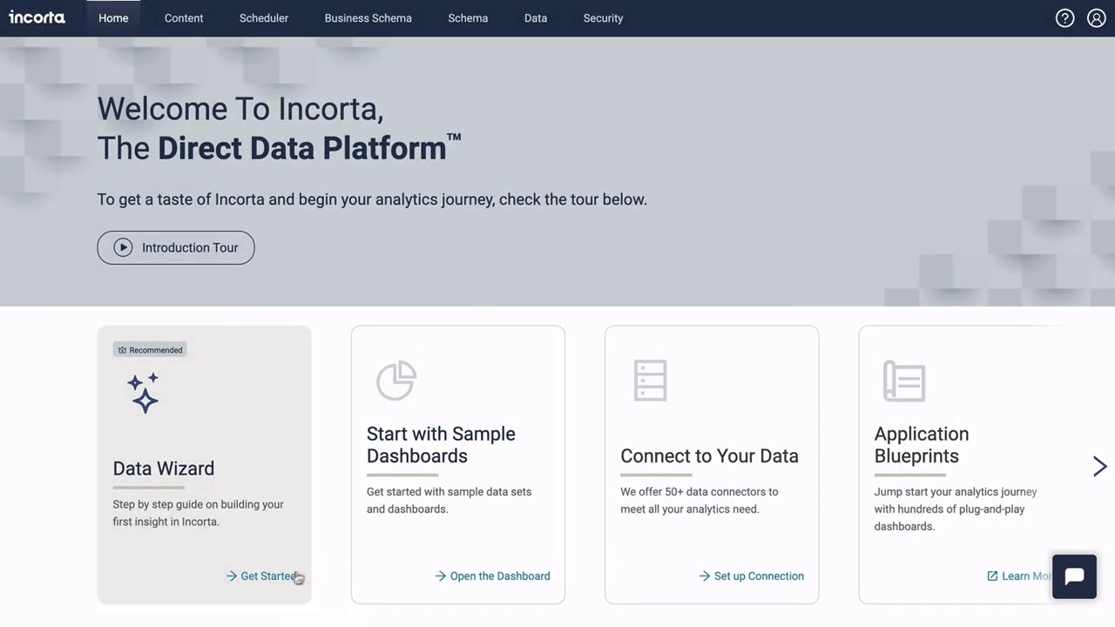
Launch the data wizard with OnlineStore as the schema source
click(279, 582)
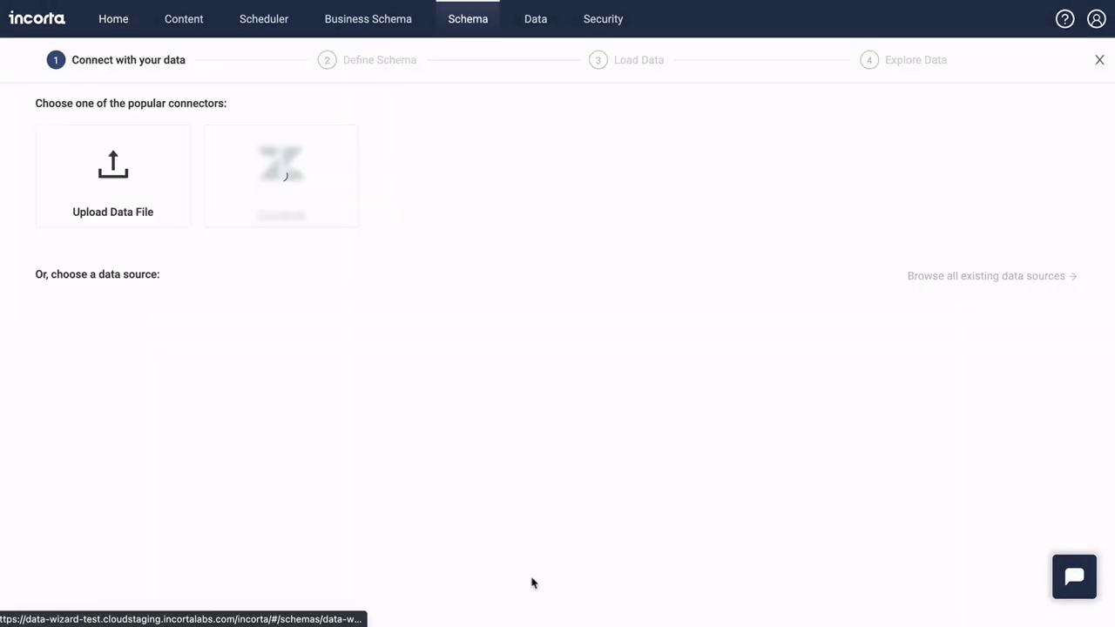
scroll(761, 503, down, 2)
click(567, 604)
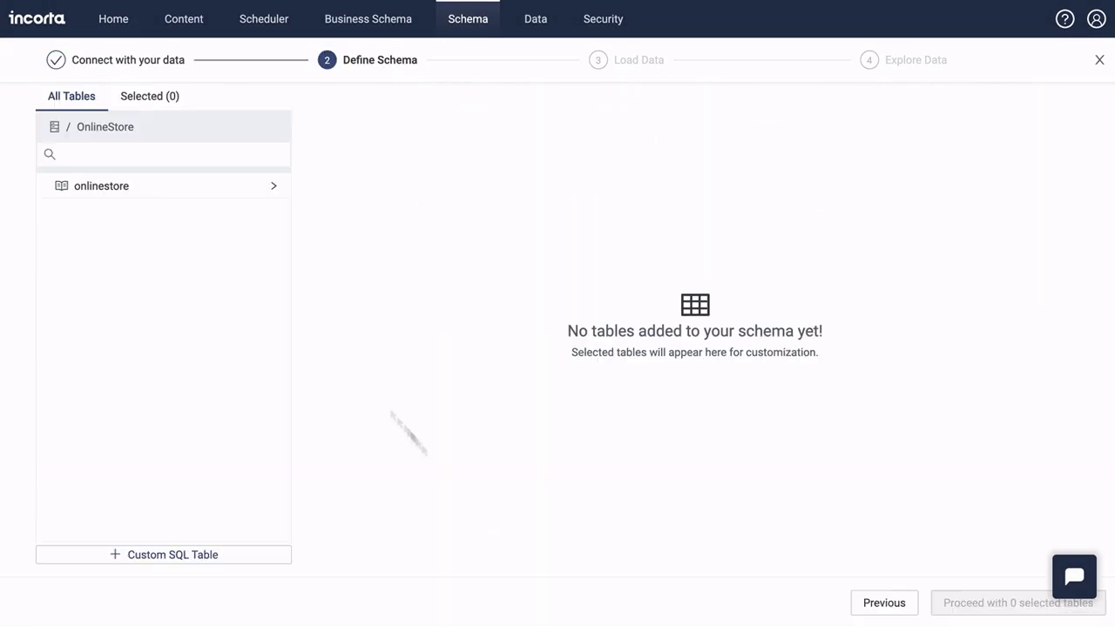
Select the seven product tables, name the schema OnlineRetail, and create and load it
click(259, 190)
scroll(175, 288, down, 3)
click(54, 229)
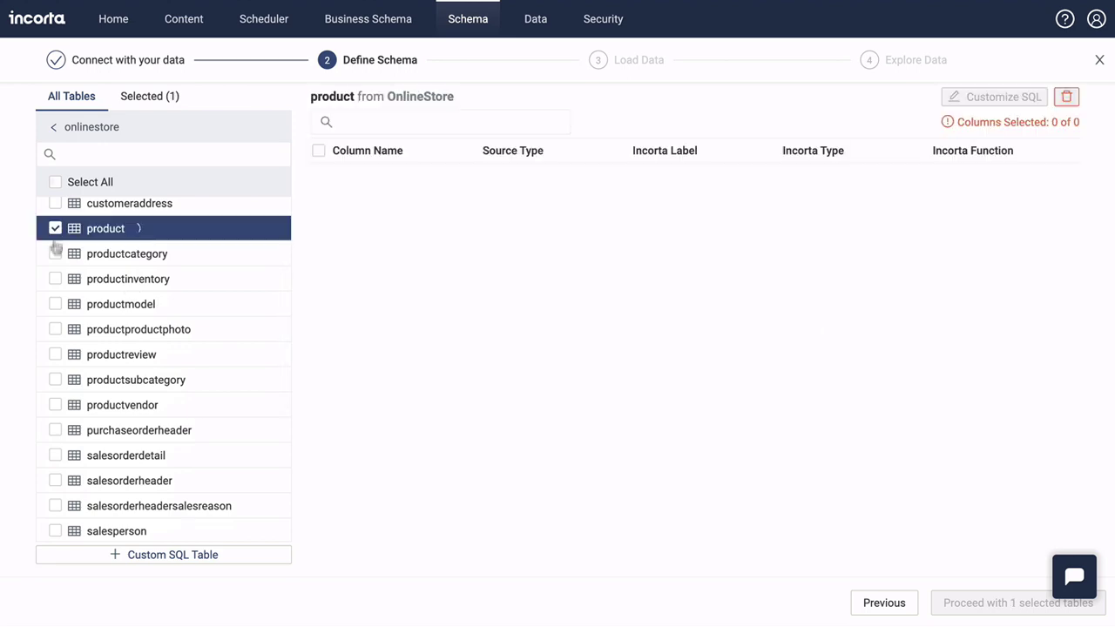
click(55, 253)
click(55, 279)
click(55, 304)
click(55, 329)
click(55, 354)
click(55, 380)
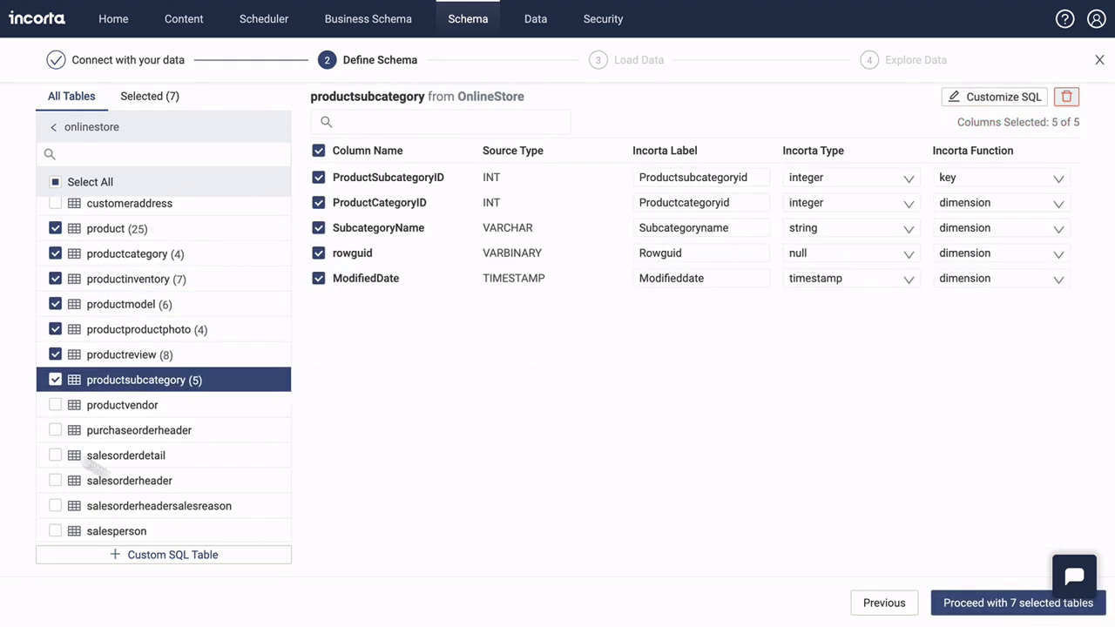
click(969, 603)
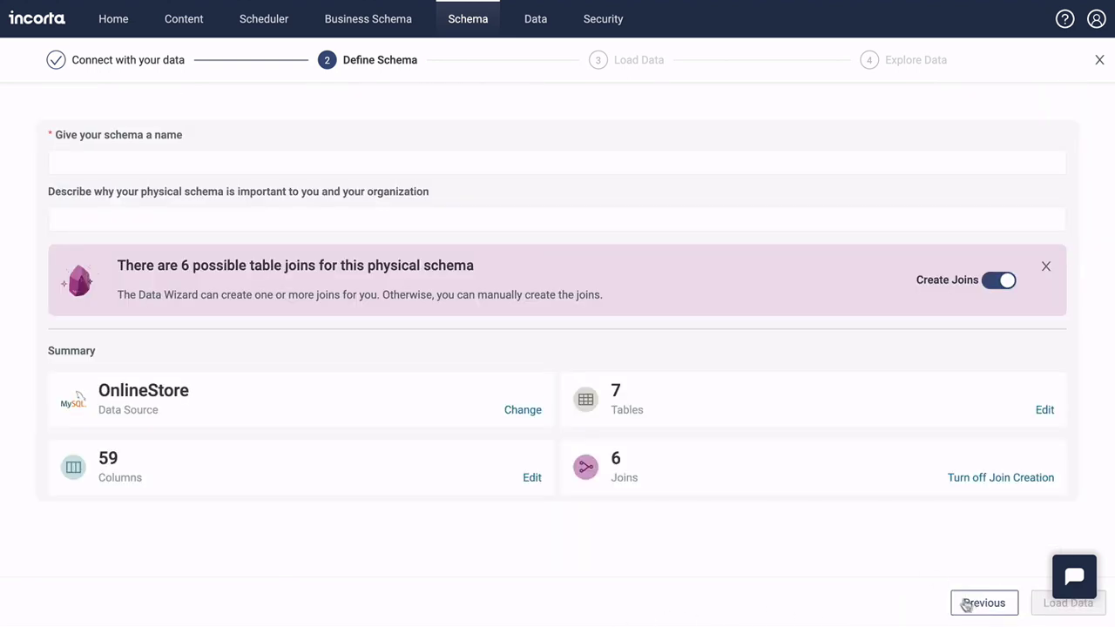
click(87, 164)
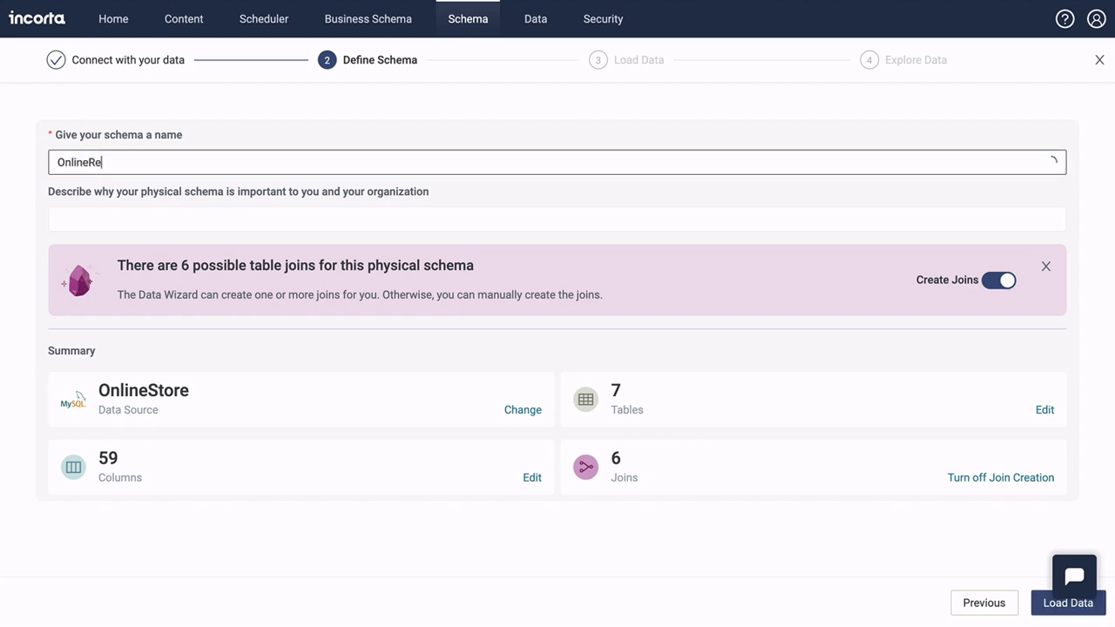
click(1038, 607)
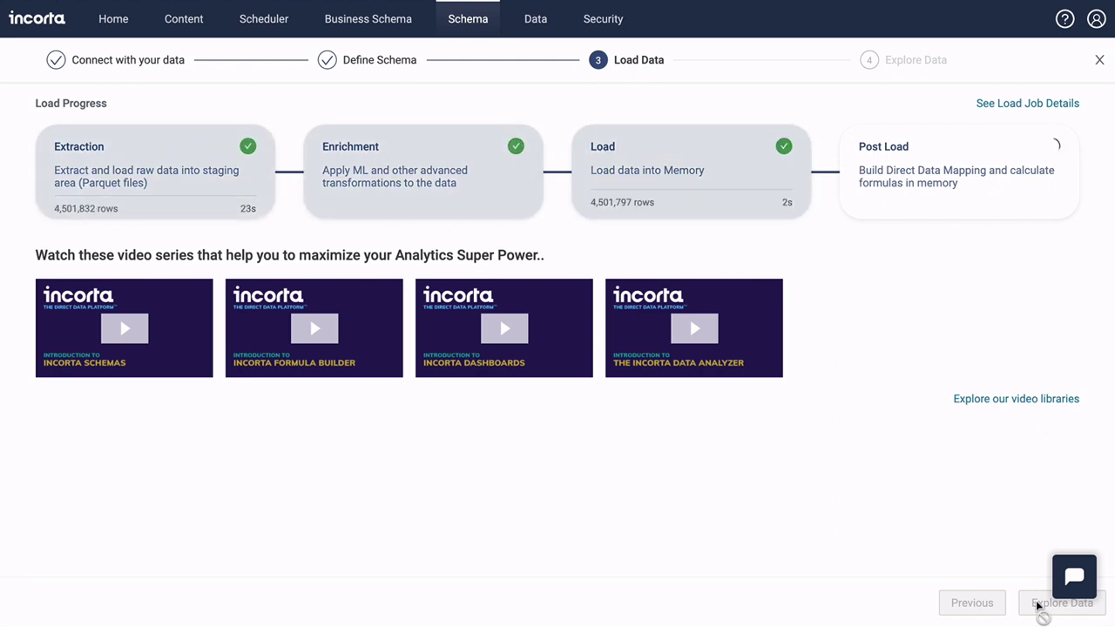
View the loaded schema's table diagram, then close it and scroll the schema list
click(1038, 607)
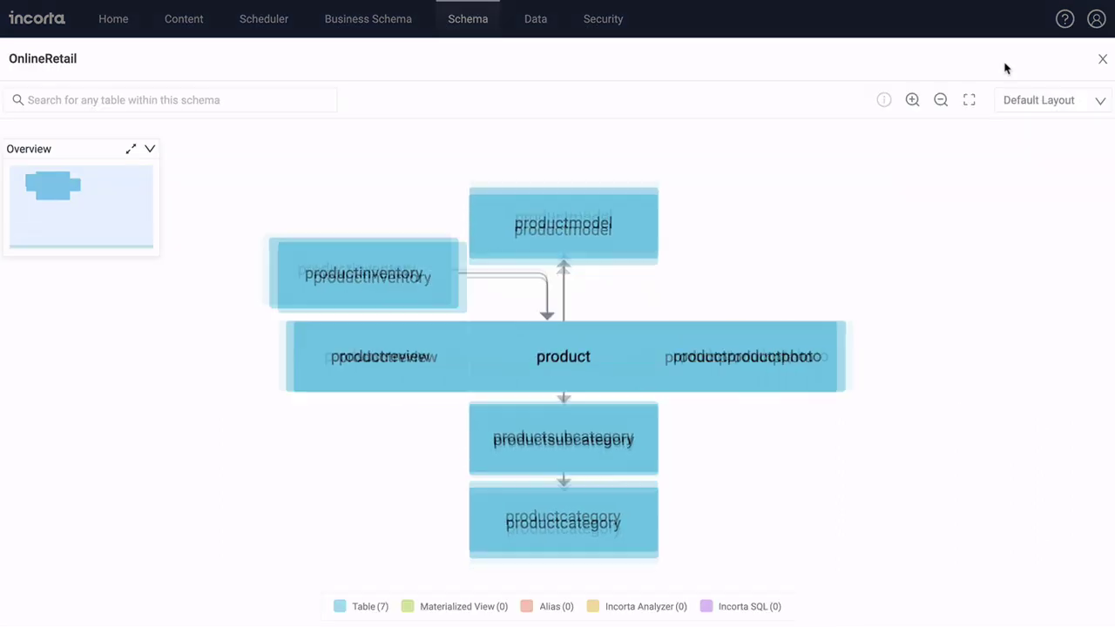
click(1095, 59)
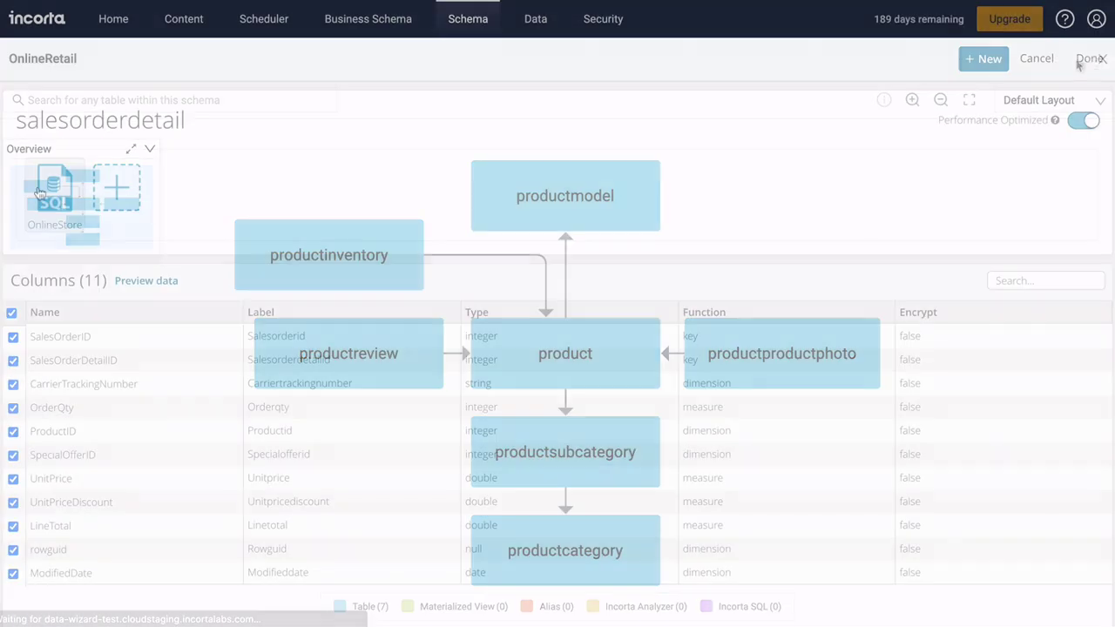
scroll(37, 192, down, 6)
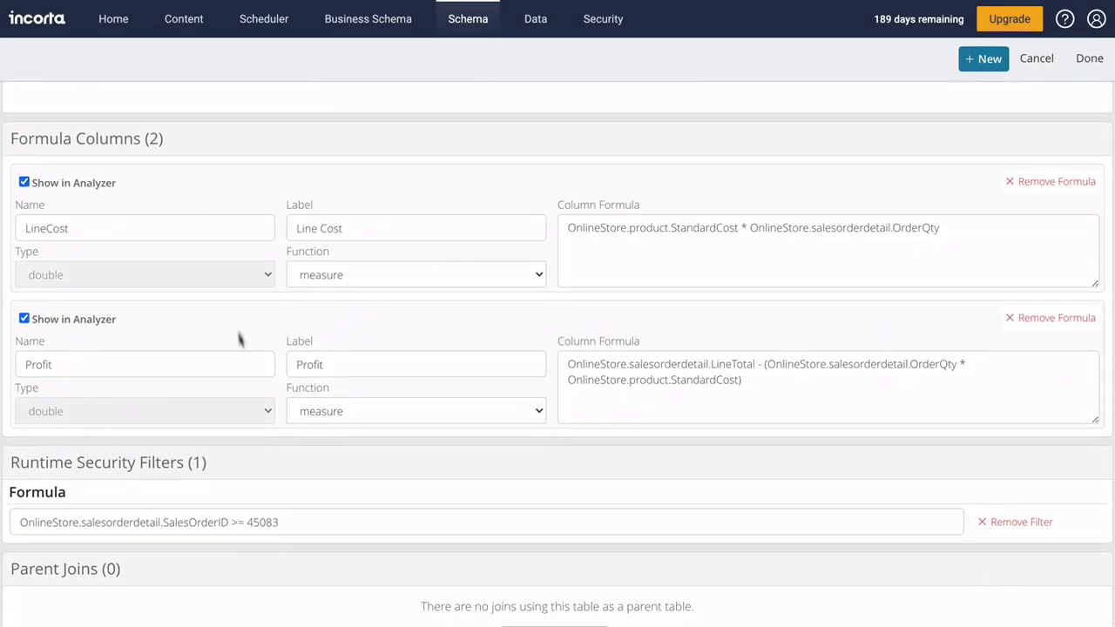
scroll(210, 429, down, 1)
scroll(210, 425, down, 4)
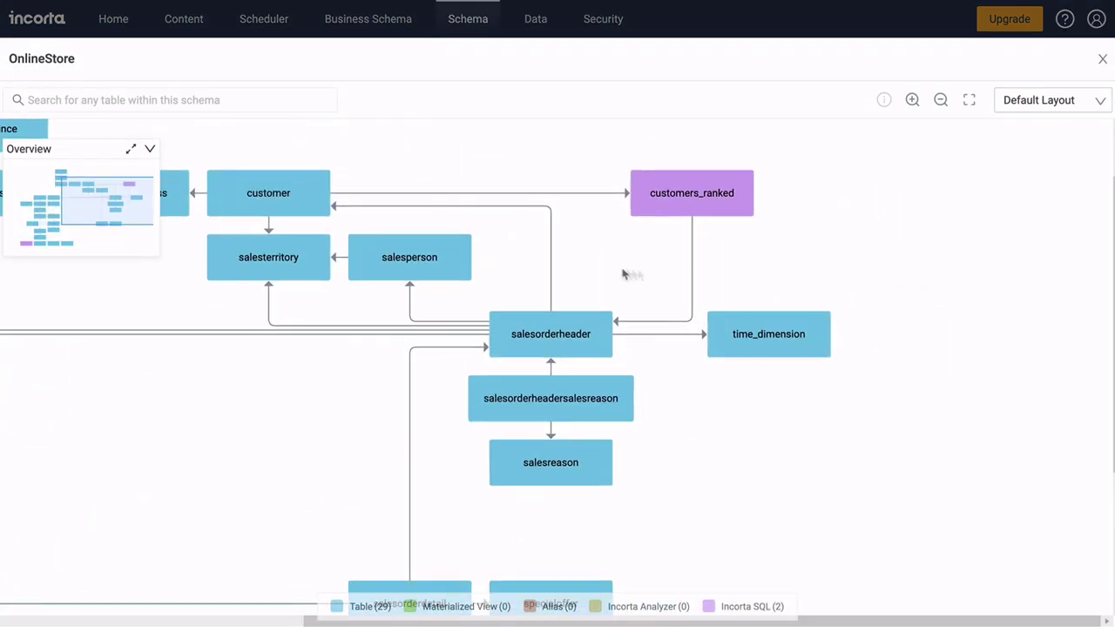
Open customers_ranked from the OnlineStore diagram and view its full SQL query
click(296, 215)
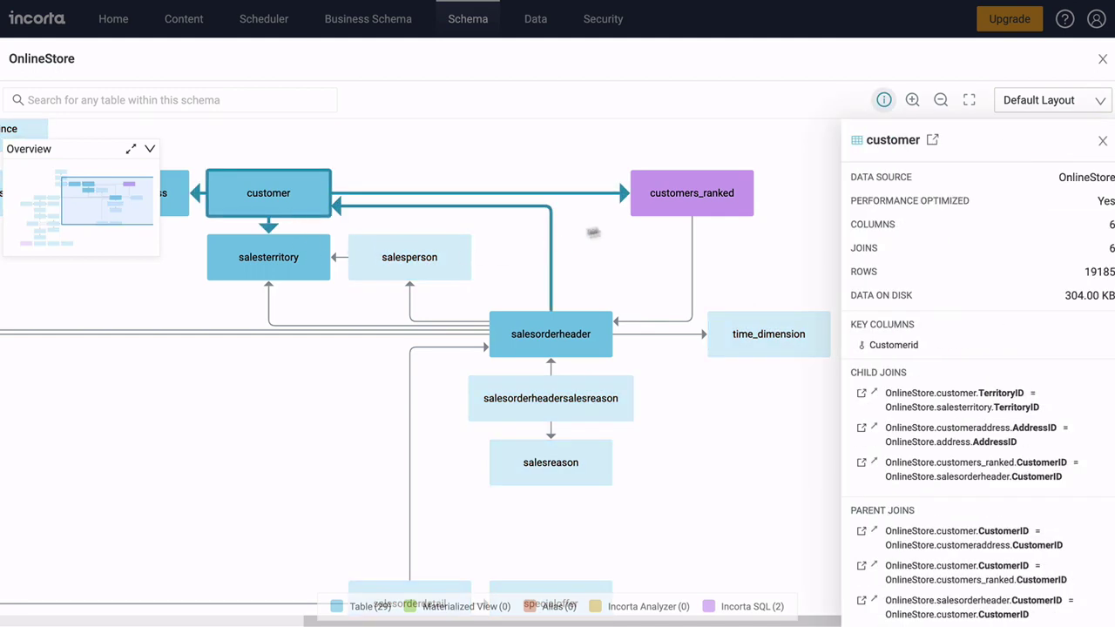
click(682, 211)
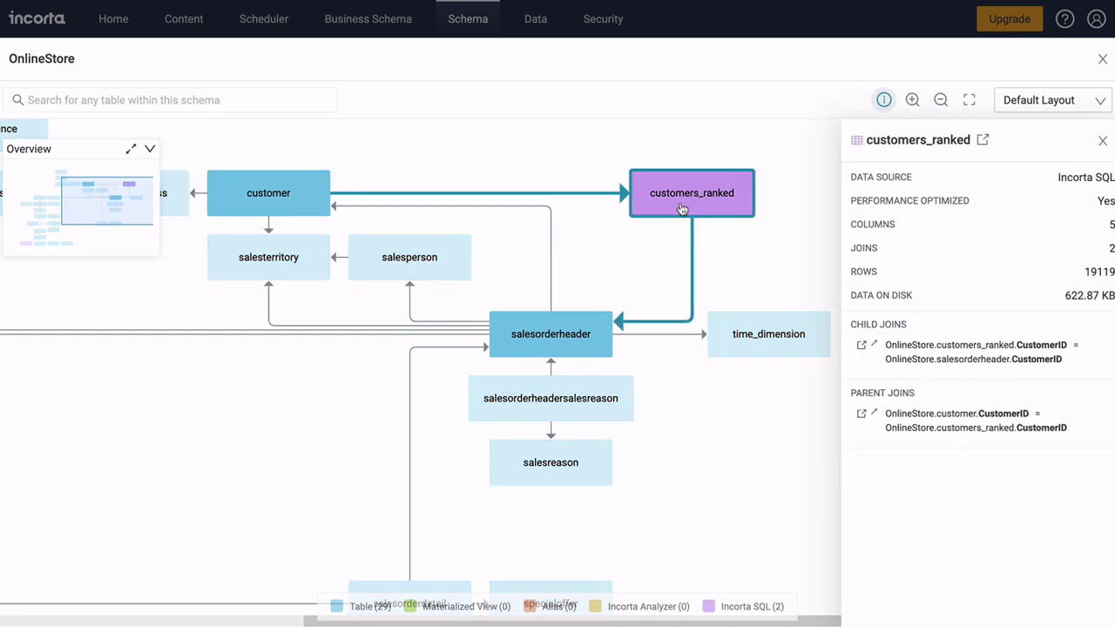
click(985, 140)
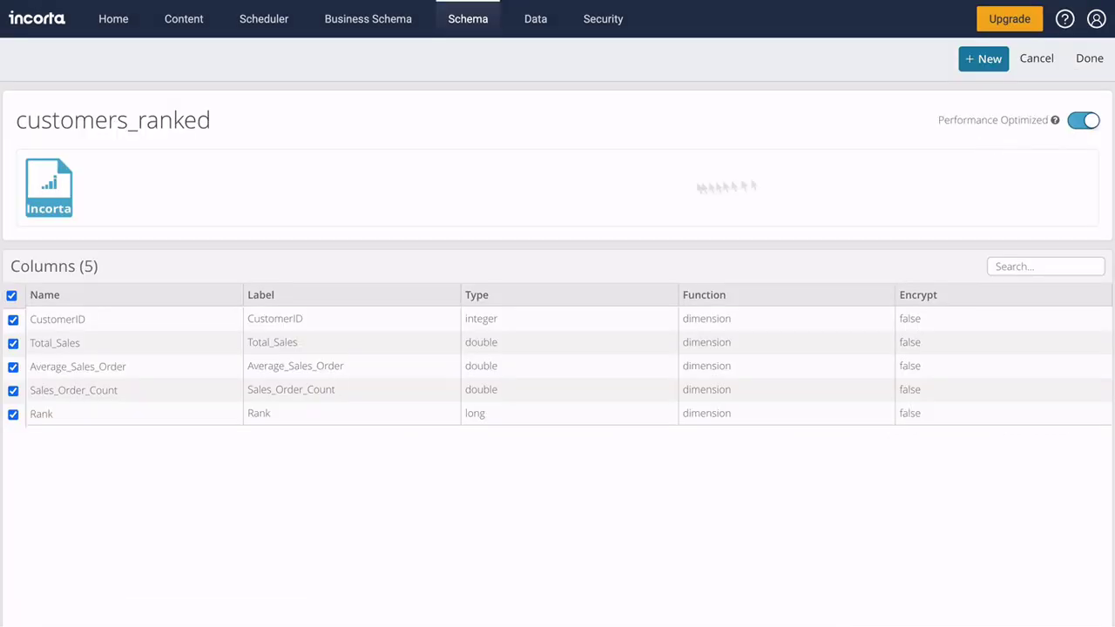
click(66, 194)
click(742, 196)
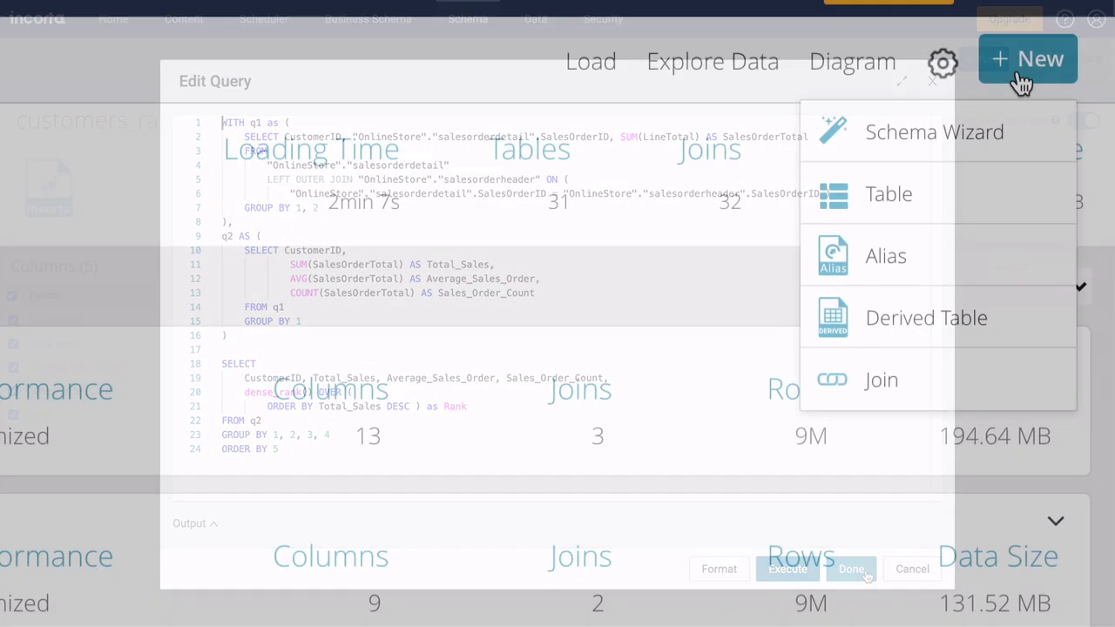
Start a new materialized view table and check the available script languages
mouse_move(1019, 316)
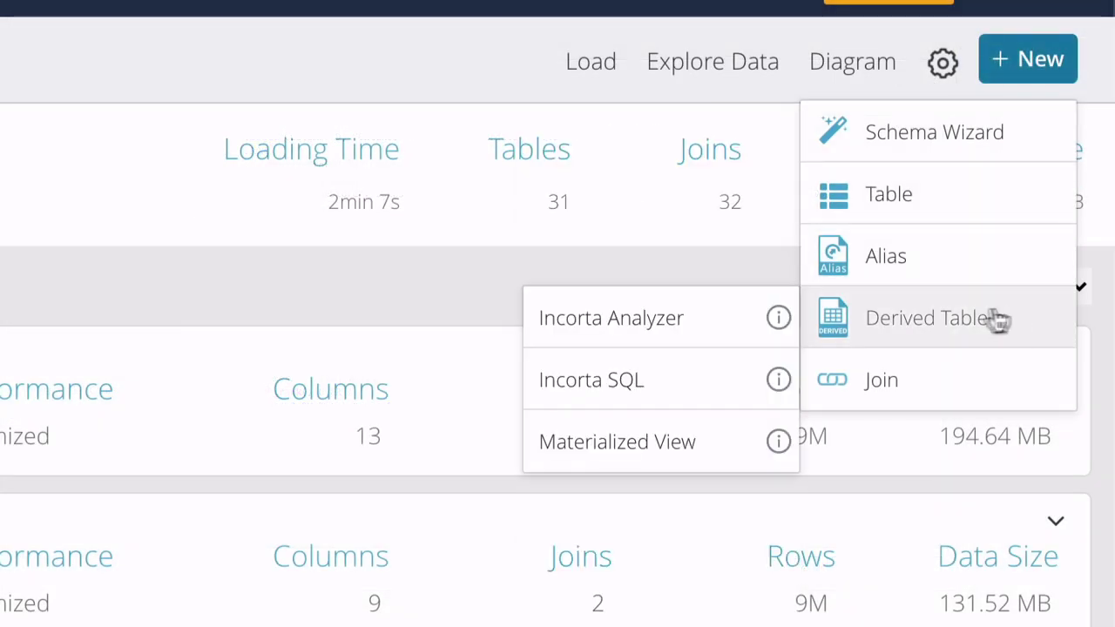
click(740, 439)
click(813, 191)
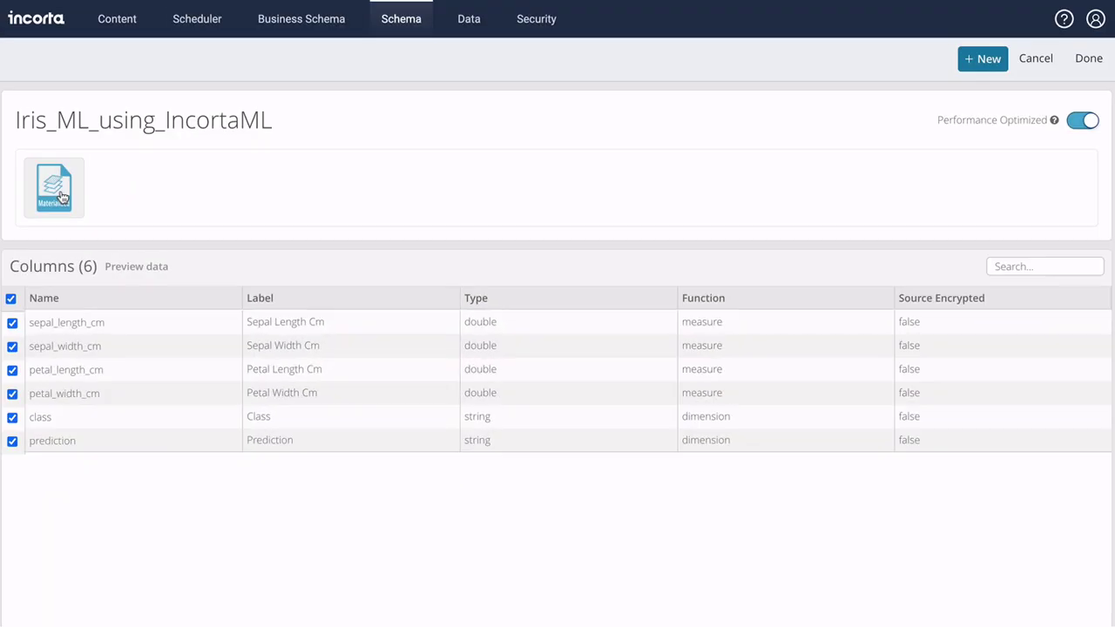
Open Iris_ML_using_IncortaML's script as a notebook and run all paragraphs
click(55, 192)
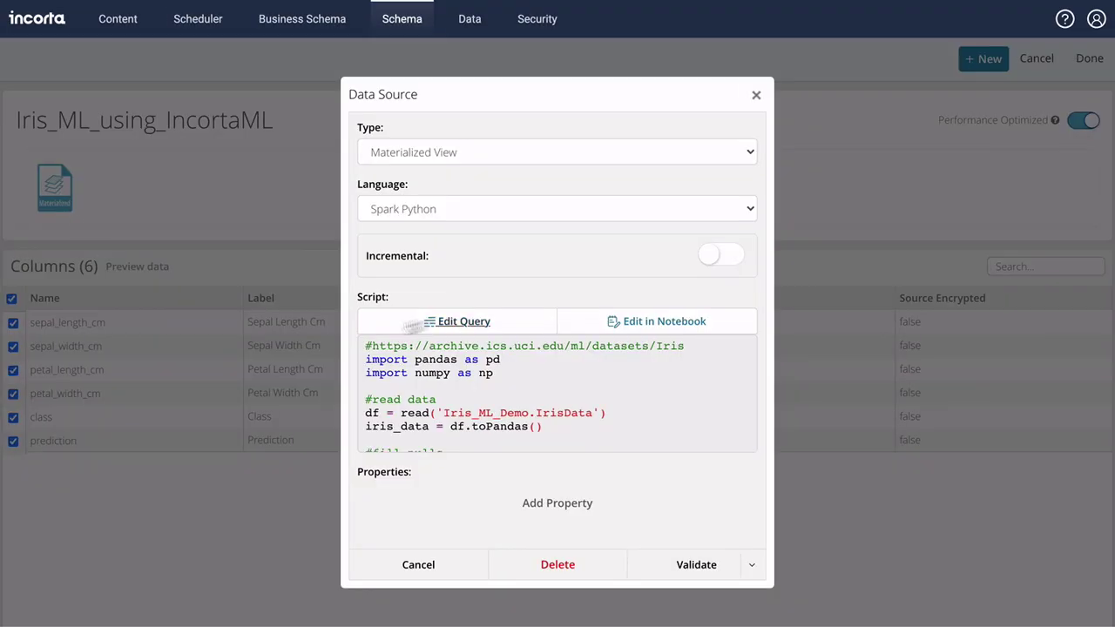
click(737, 323)
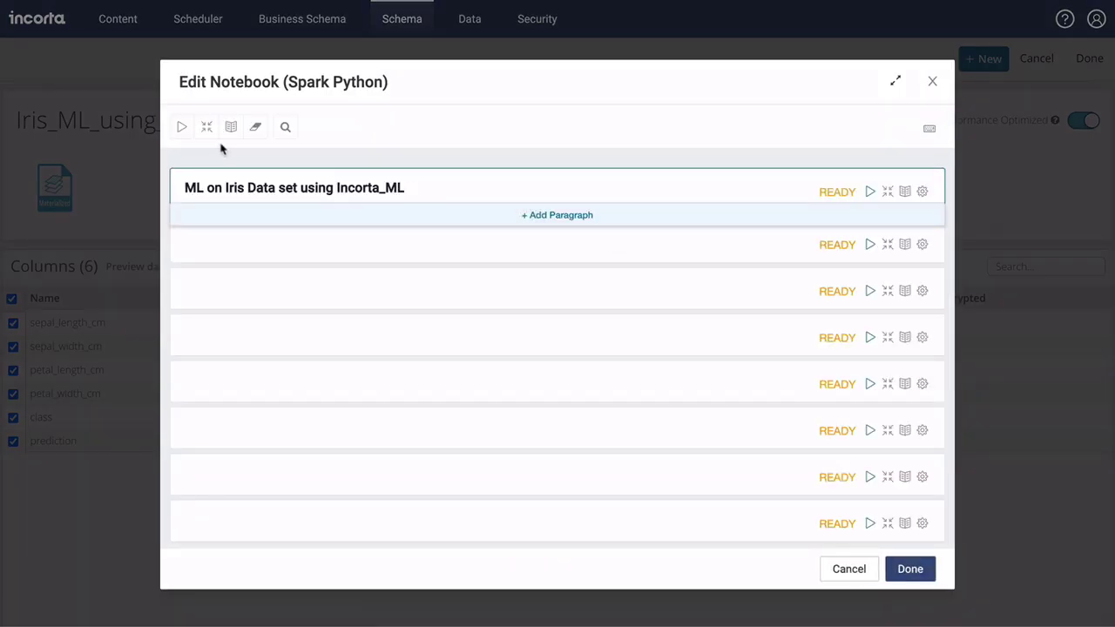
click(181, 127)
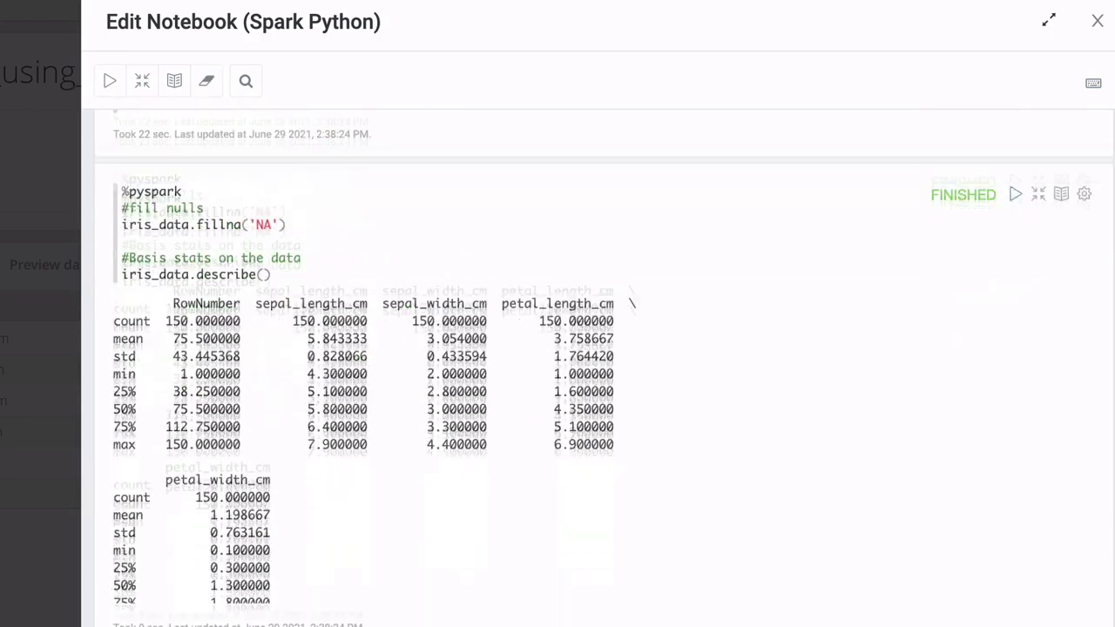
scroll(601, 366, down, 15)
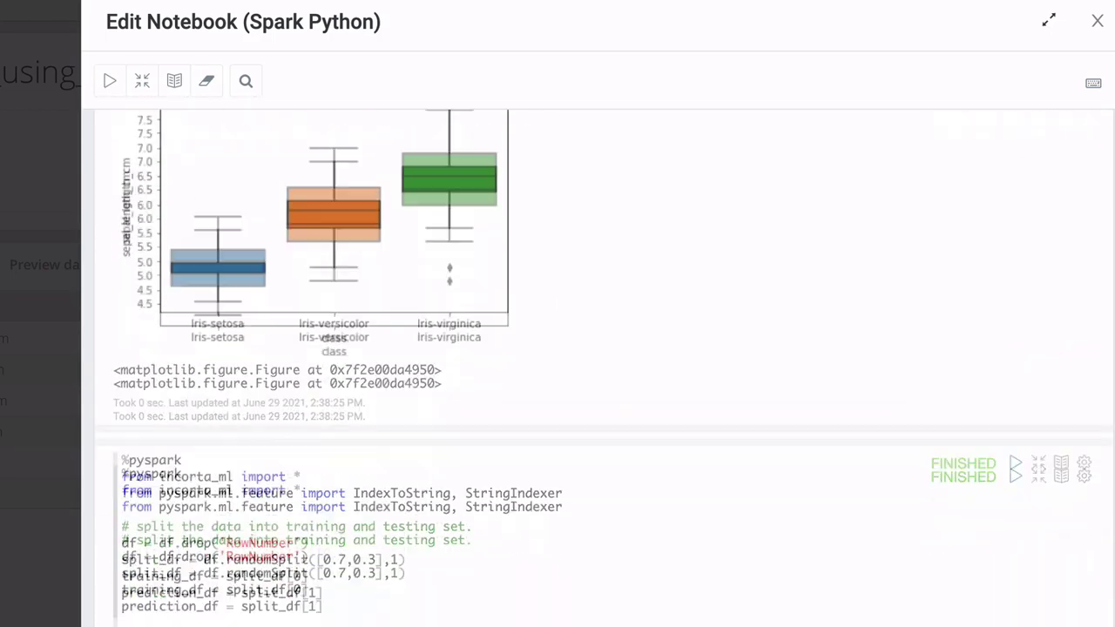
scroll(601, 366, down, 3)
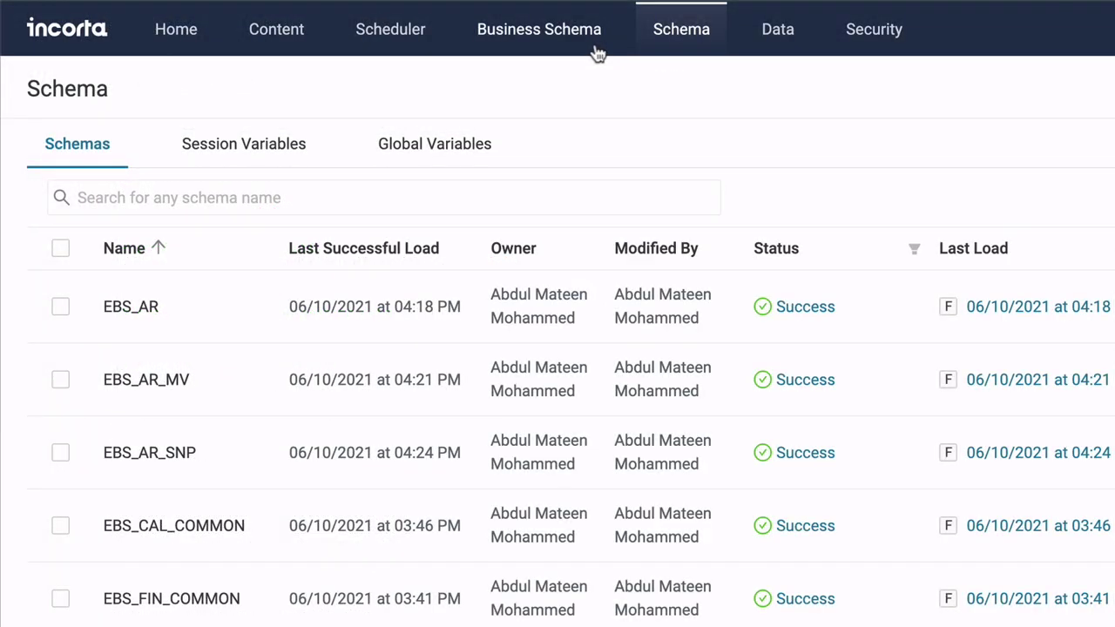
Open the CollectionsManager business schema and scroll from FiscalCalendar to PaymentDetails
click(596, 54)
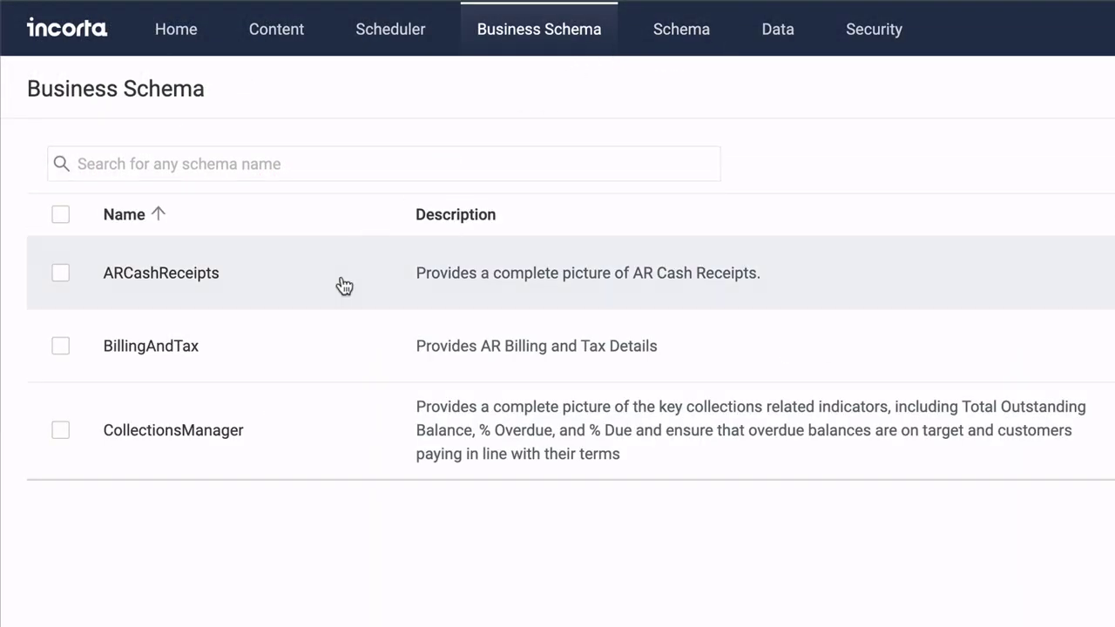
click(334, 443)
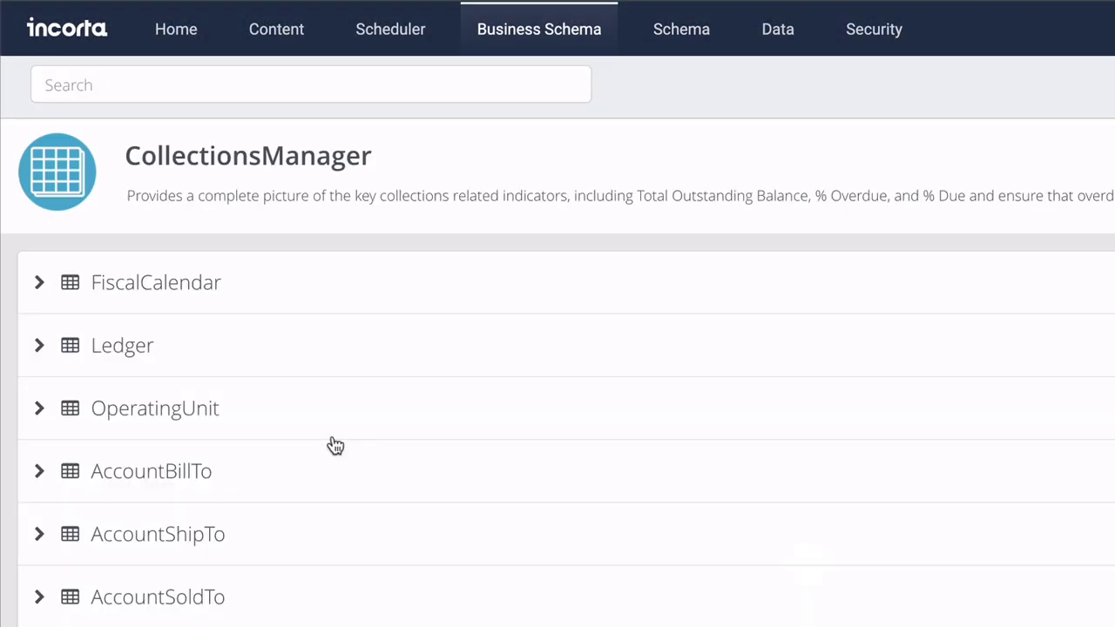
scroll(334, 446, down, 3)
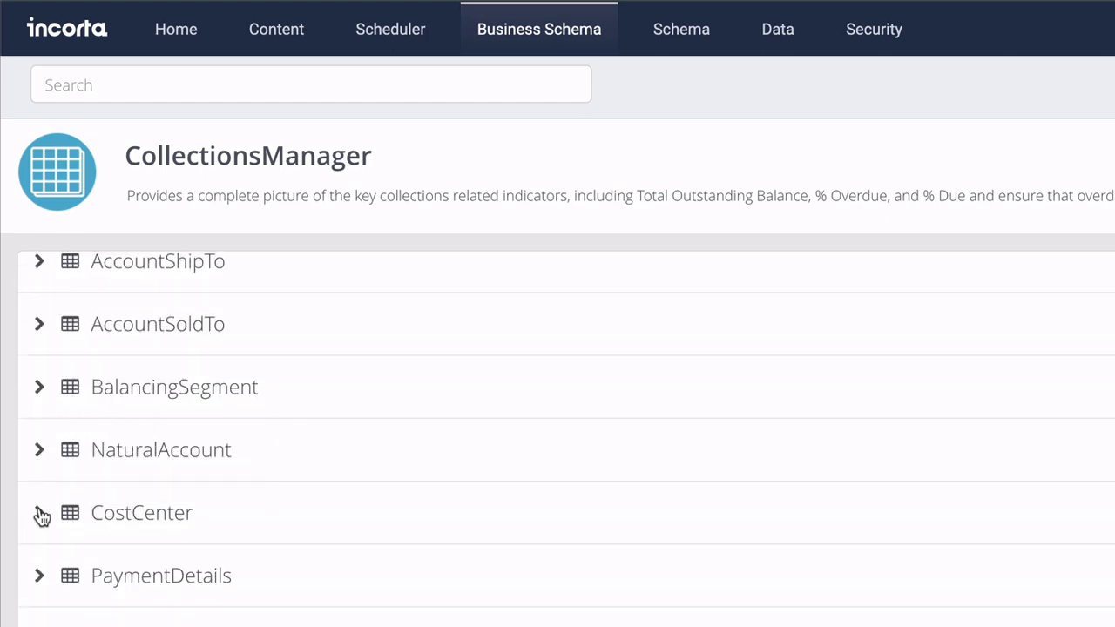
scroll(558, 435, down, 3)
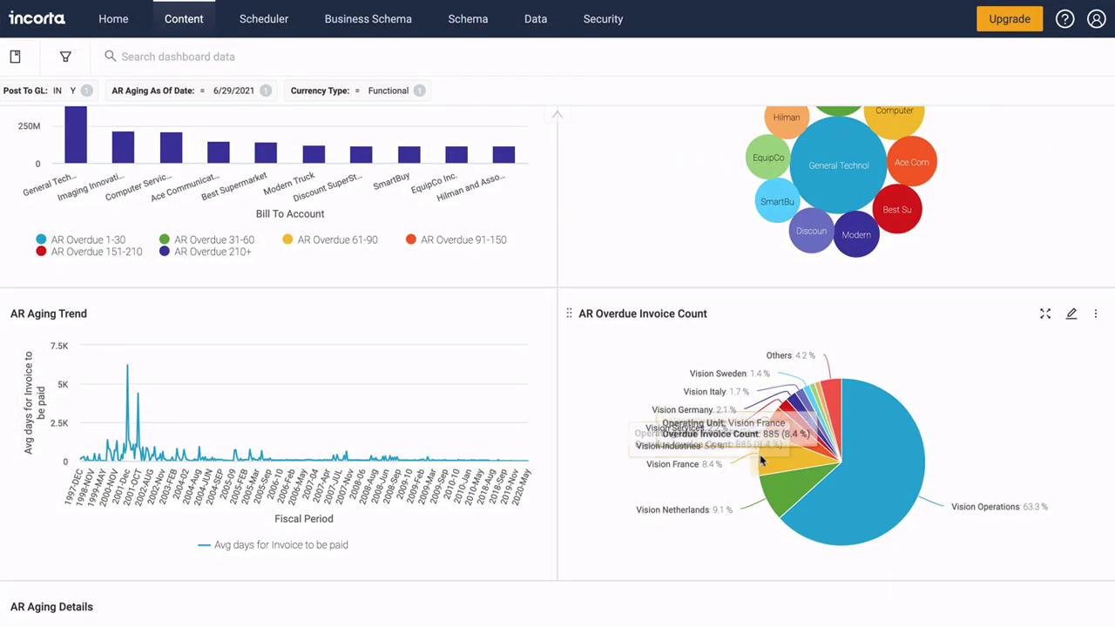
Filter to Vision France, save it as bookmark 'France', then expand the Sales By State insight
click(781, 461)
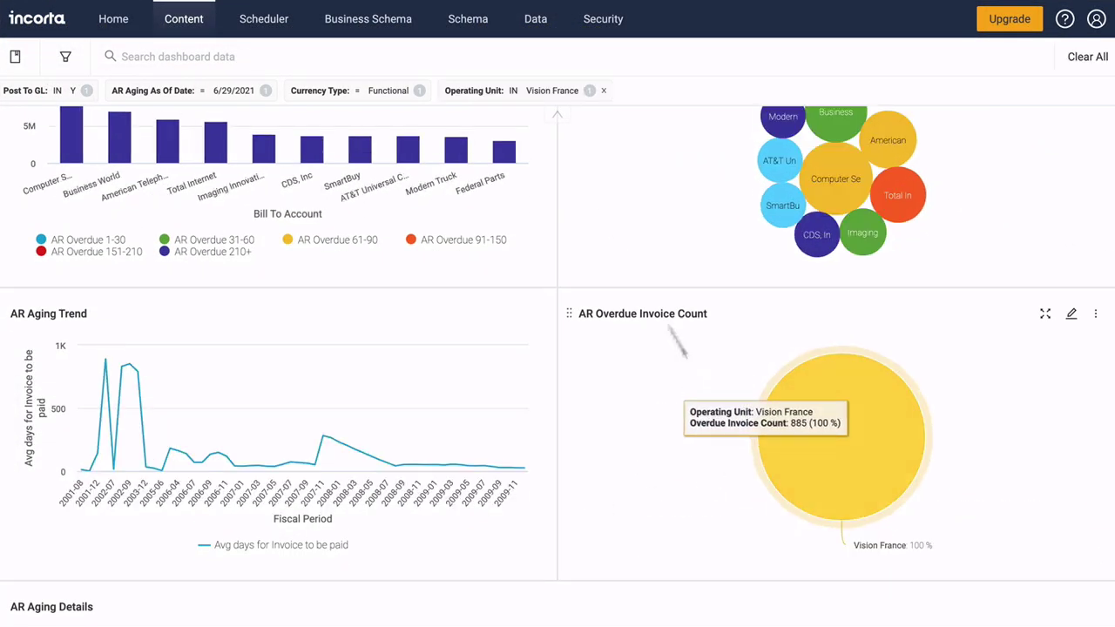
click(527, 93)
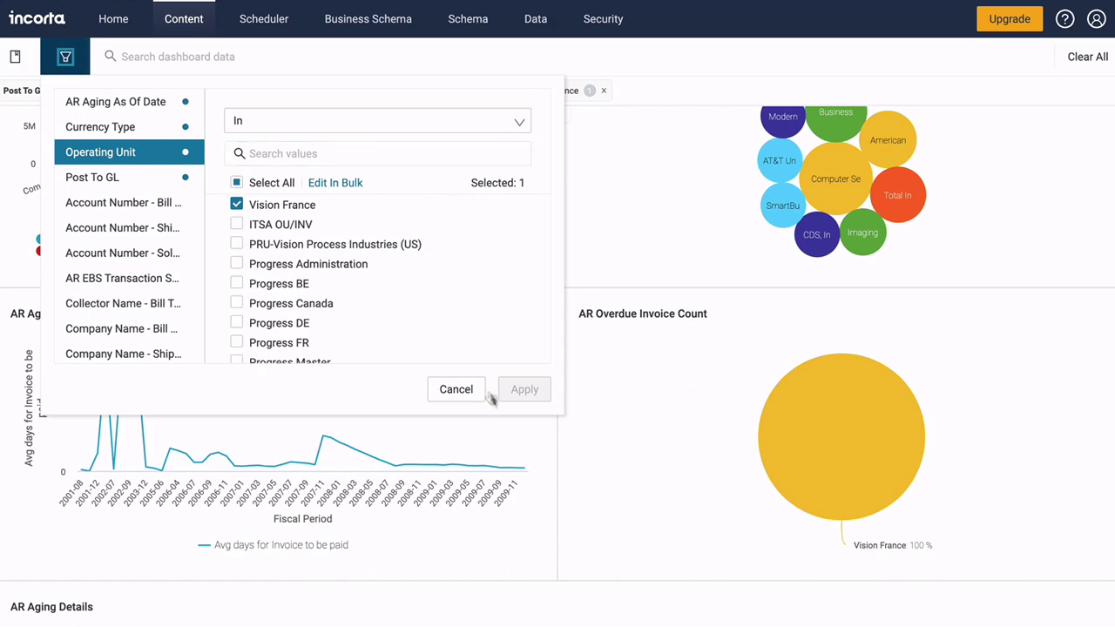
click(455, 390)
click(15, 56)
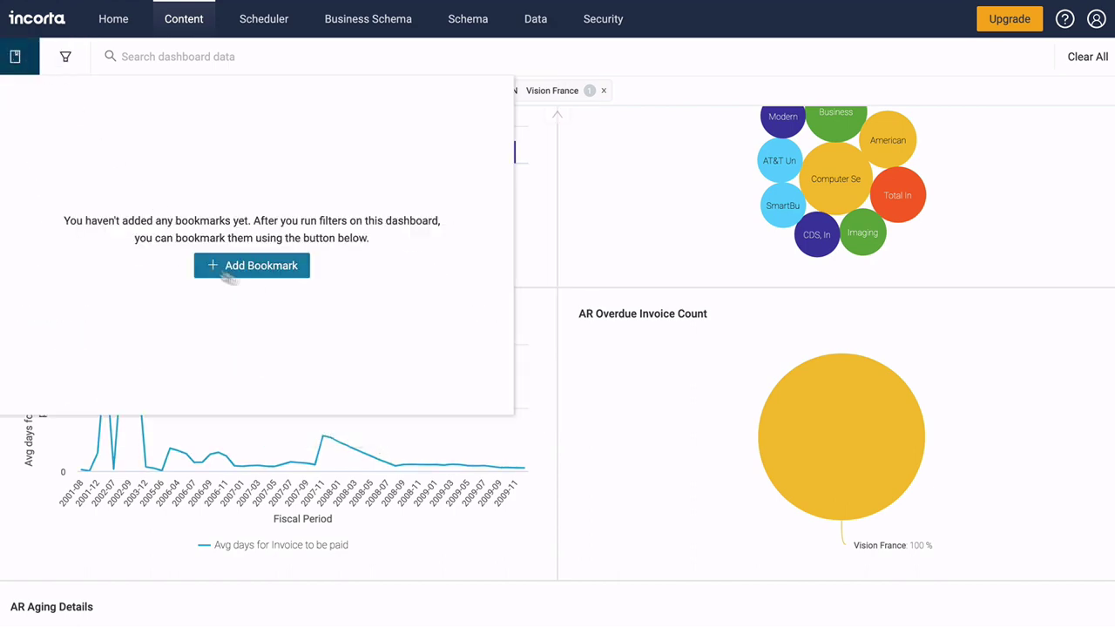
click(262, 266)
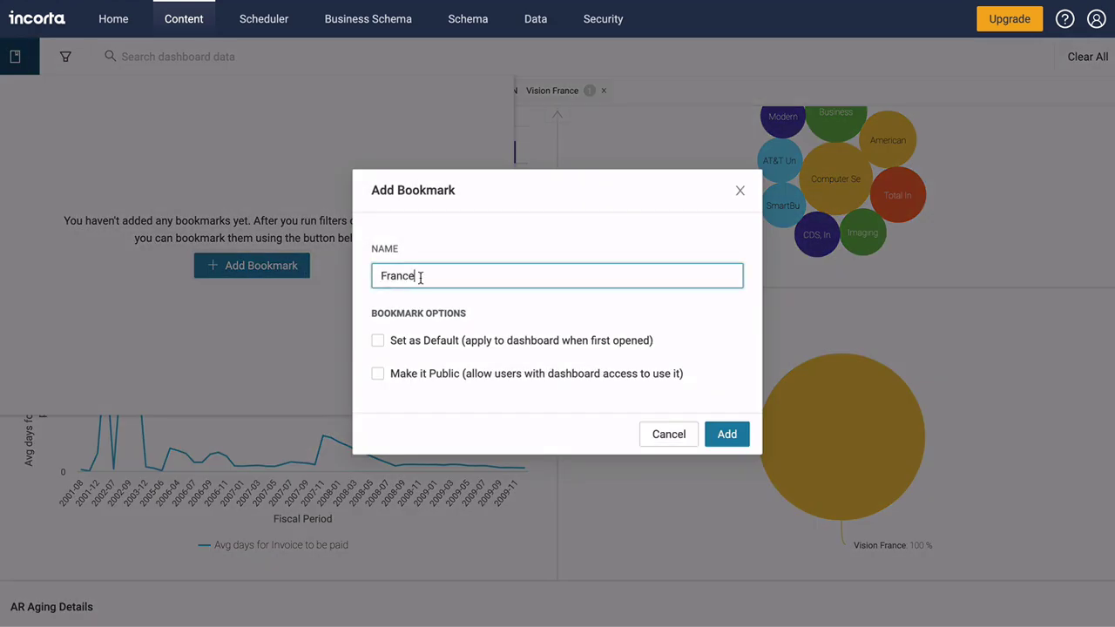
click(738, 446)
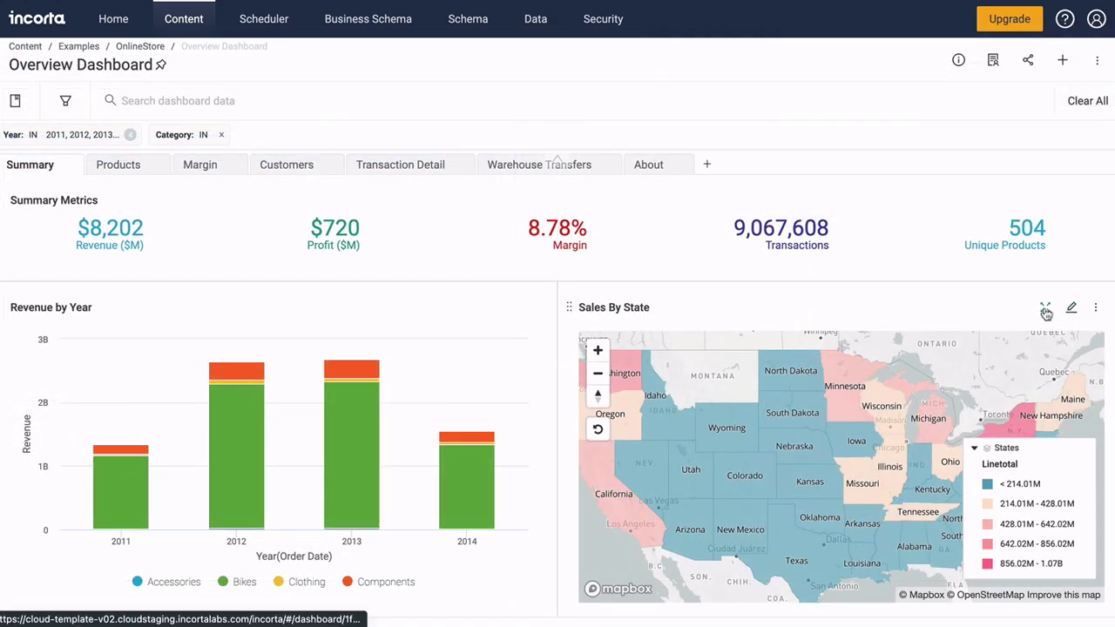
click(1042, 309)
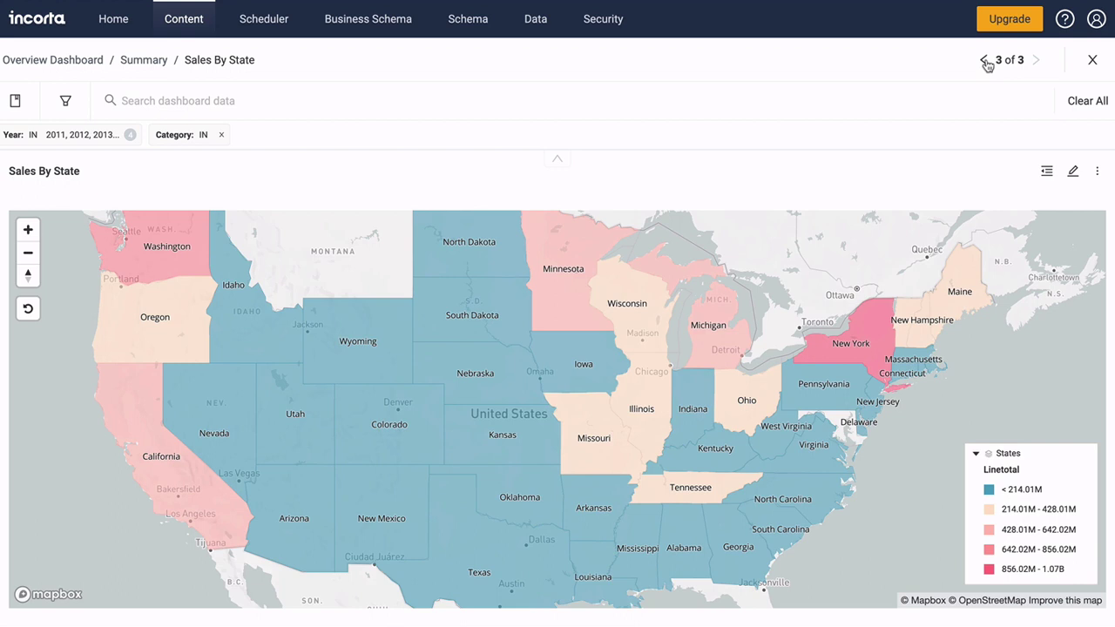
In the Revenue by Year insight, hide Bikes and Components
click(985, 61)
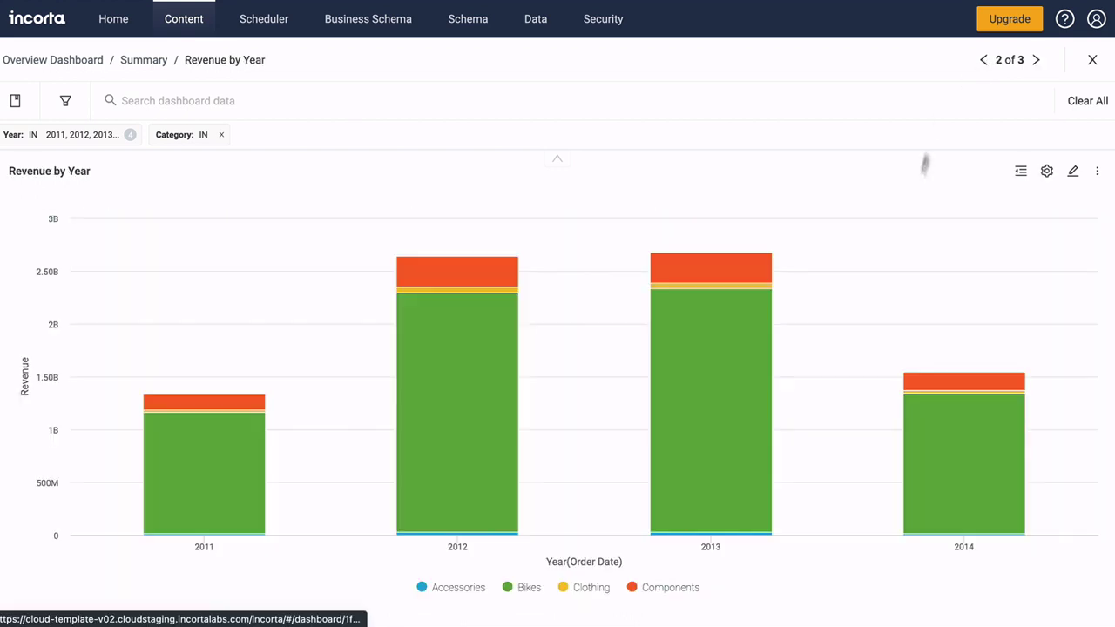
click(513, 587)
click(655, 589)
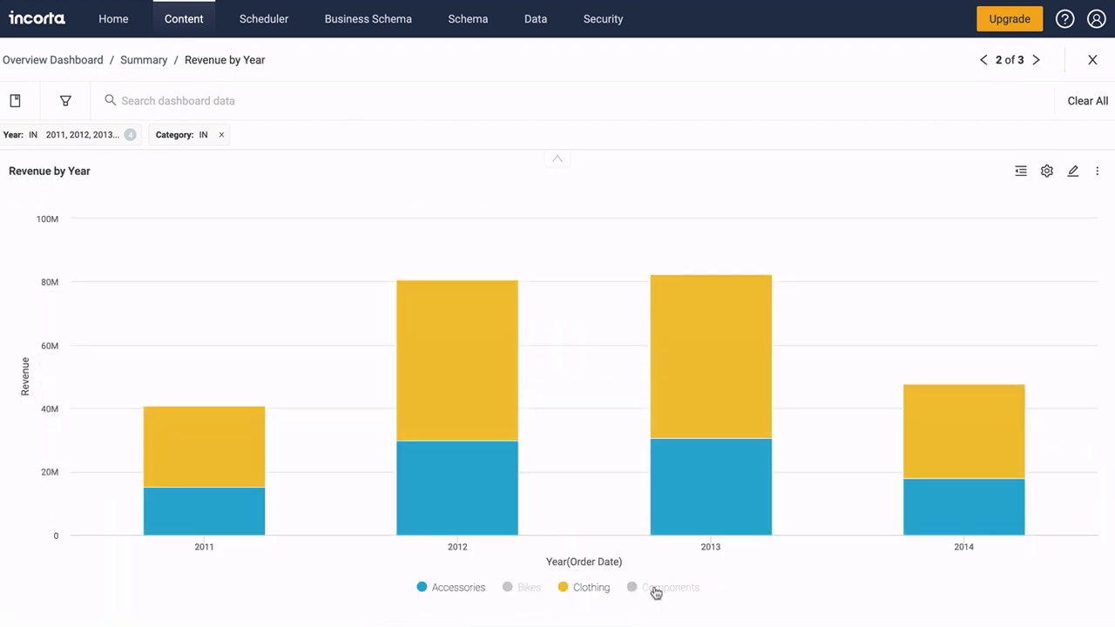
Return to the Overview Dashboard and view its Products, then Margin tabs
click(20, 63)
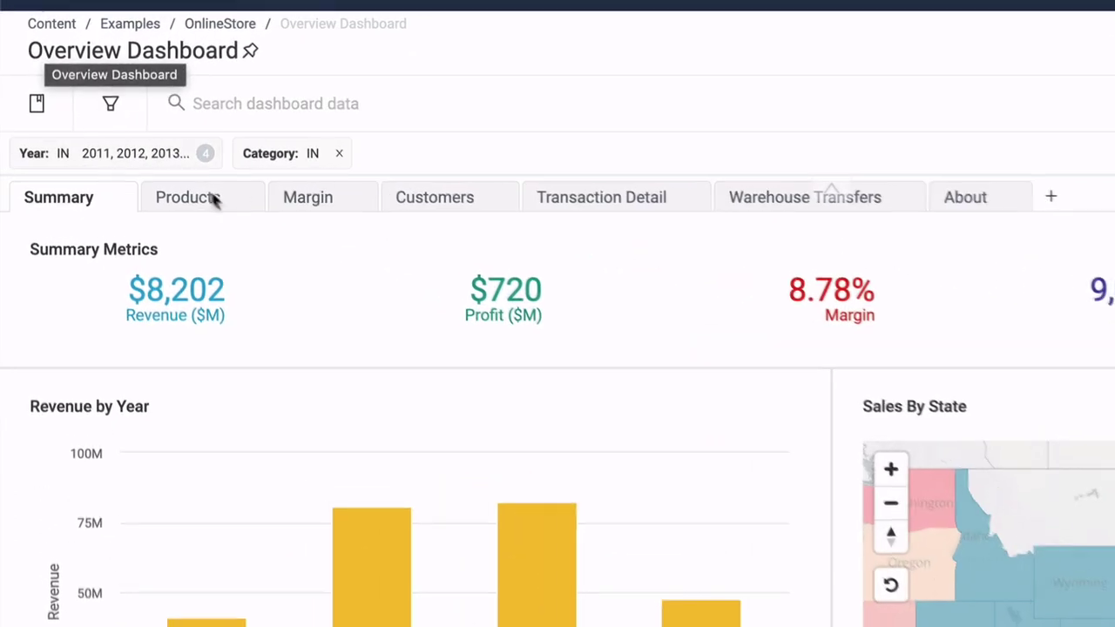
click(155, 173)
click(353, 209)
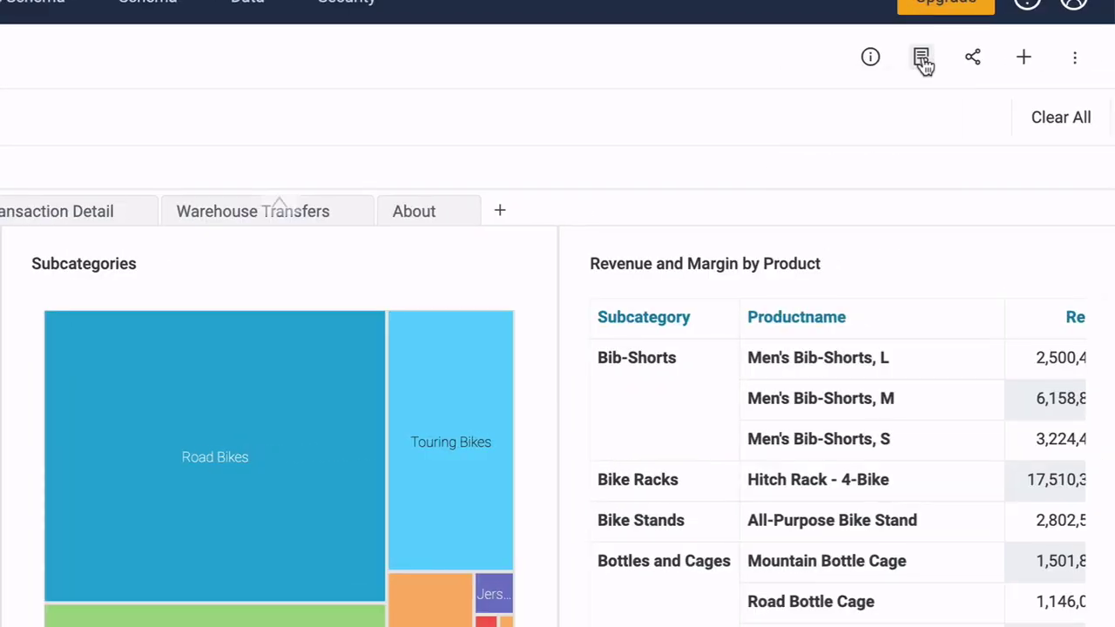
Personalize the Margin tab: drop Subcategories, swap scatter and table, keep only Margin column
click(921, 59)
click(880, 99)
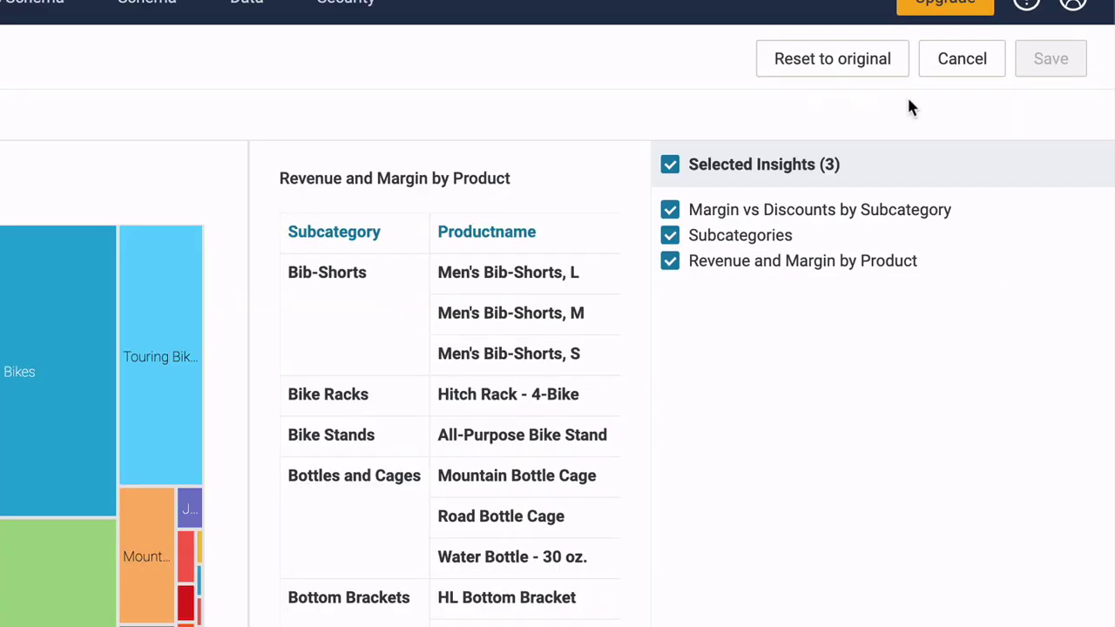
click(672, 237)
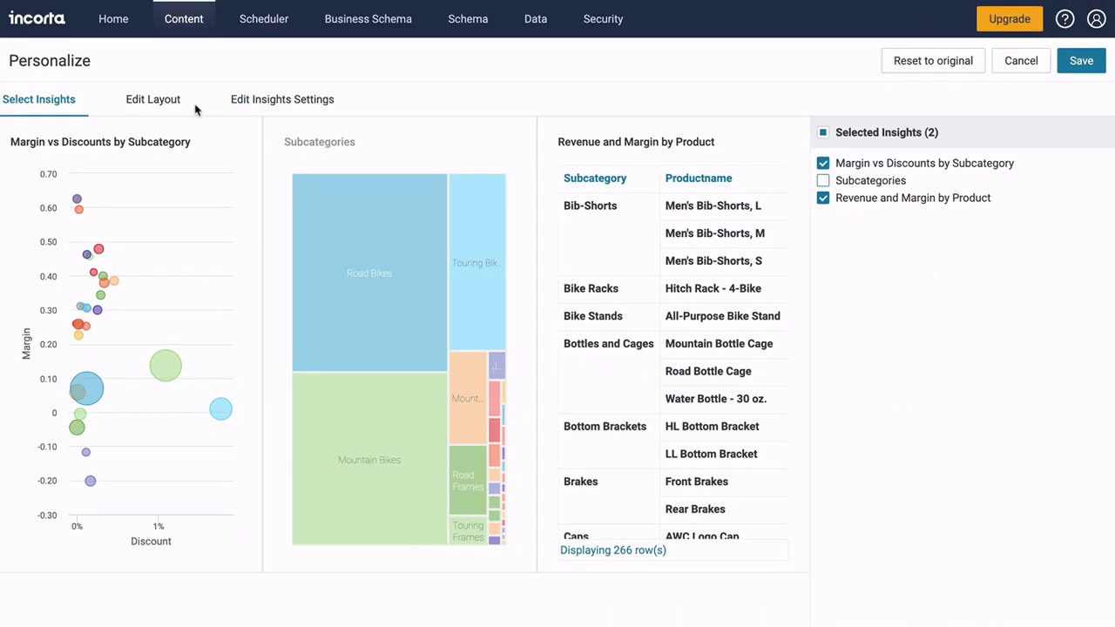
click(177, 103)
drag(278, 190, 786, 192)
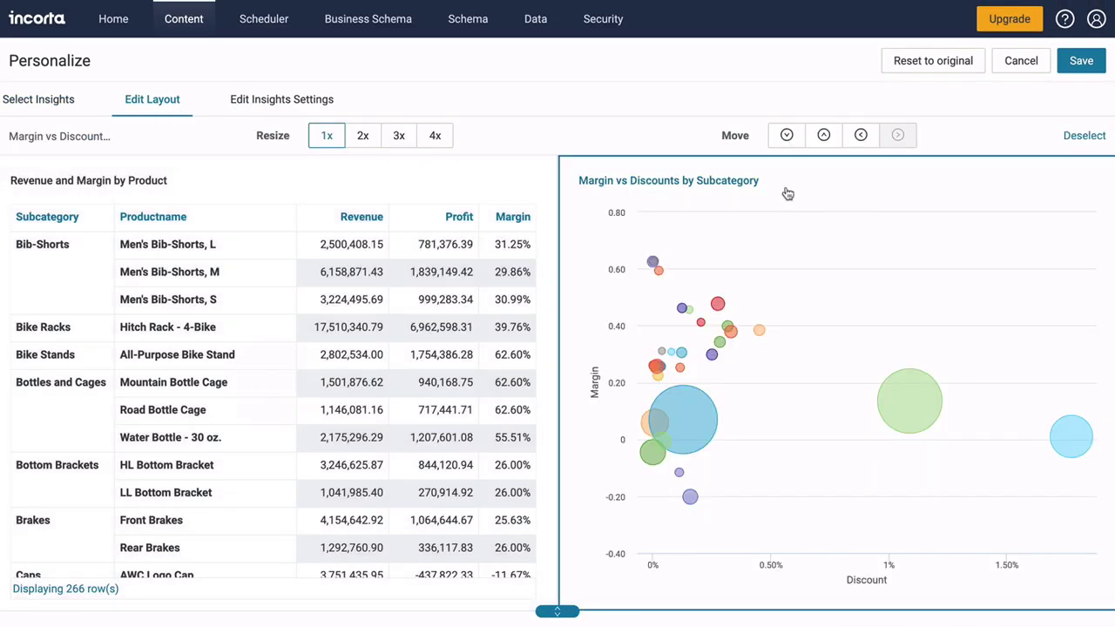
click(279, 101)
click(293, 154)
click(822, 198)
click(822, 198)
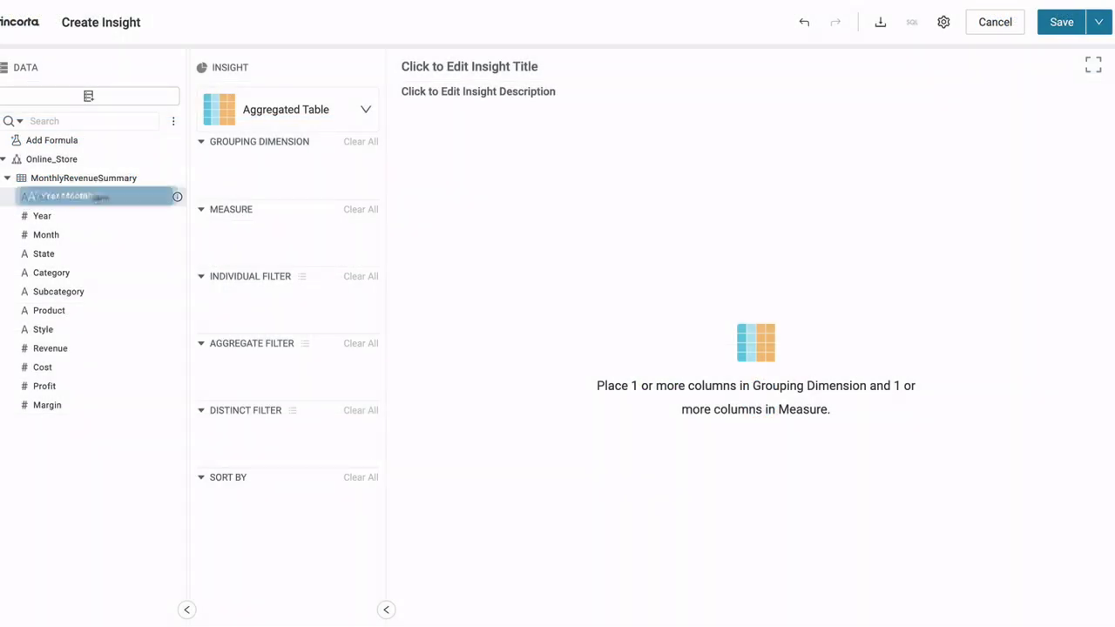
Build a new insight grouped by Year Month with Cost and Profit measures
drag(54, 196, 277, 168)
drag(52, 367, 279, 229)
drag(45, 386, 259, 261)
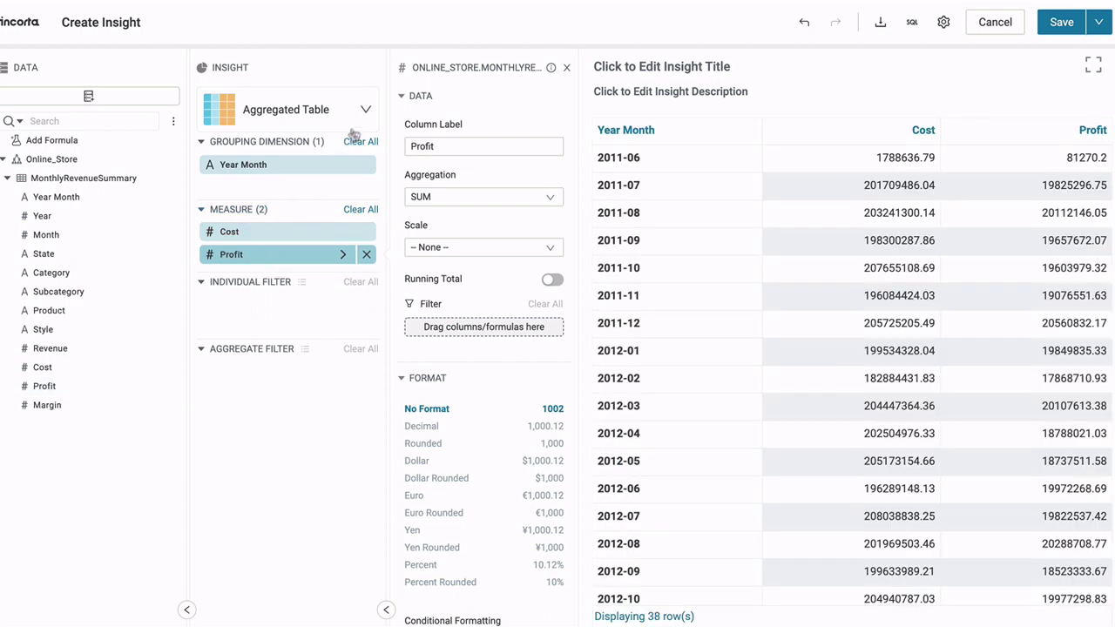
Make the insight a stacked area chart with a Year Month filter excluding 2011-06
click(366, 109)
click(324, 460)
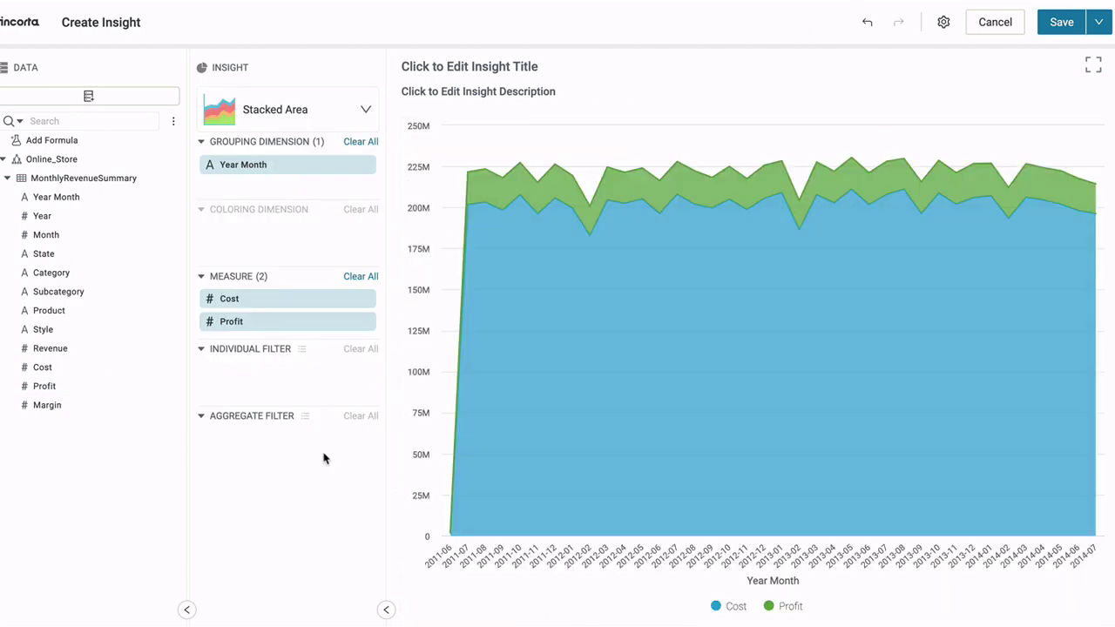
drag(87, 198, 265, 369)
click(419, 287)
click(417, 306)
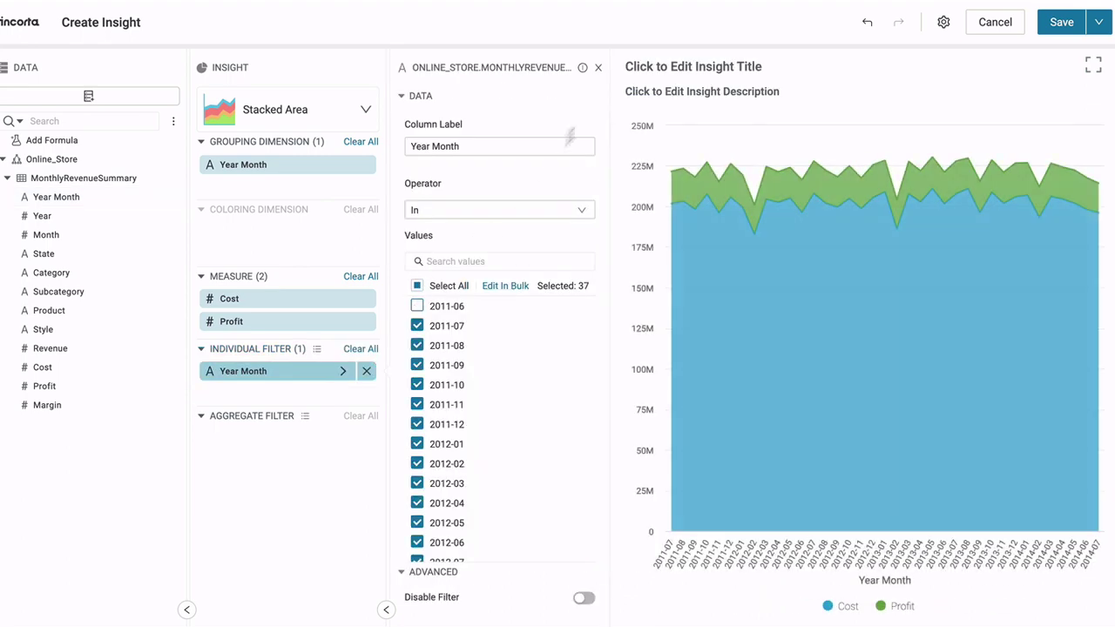
click(598, 67)
Enable total value labels and save the insight to the dashboard
click(942, 25)
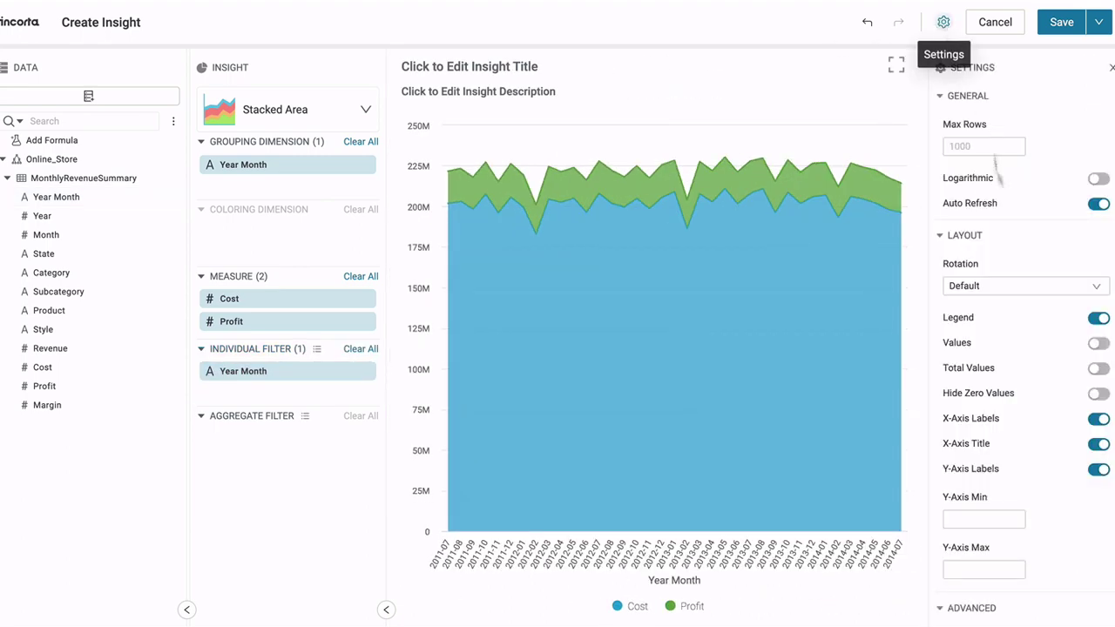
click(1099, 368)
click(1111, 66)
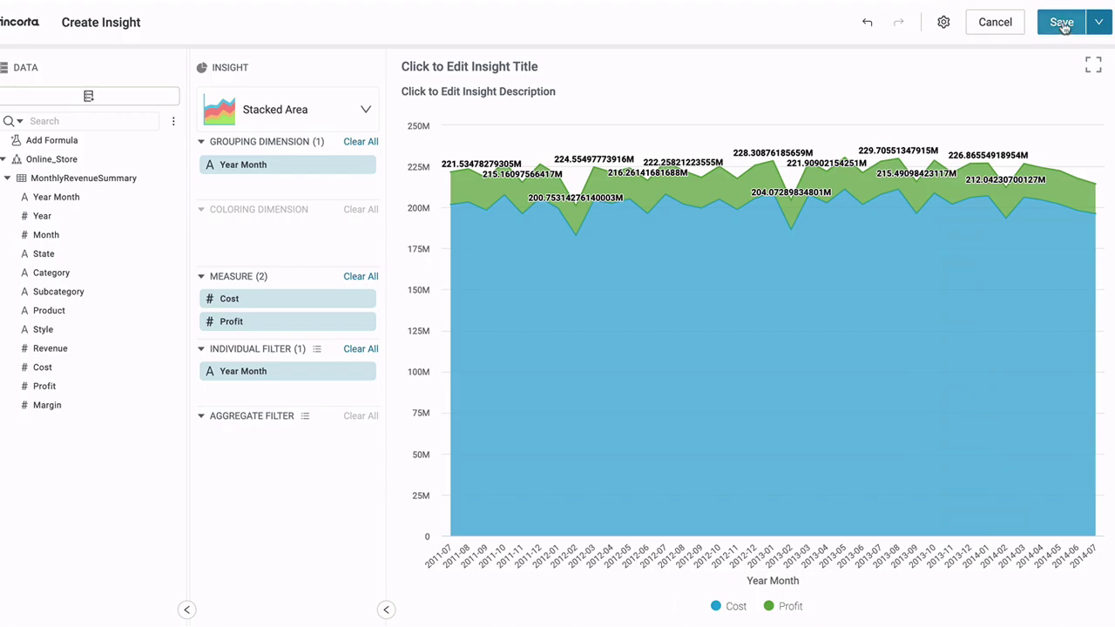
click(1061, 23)
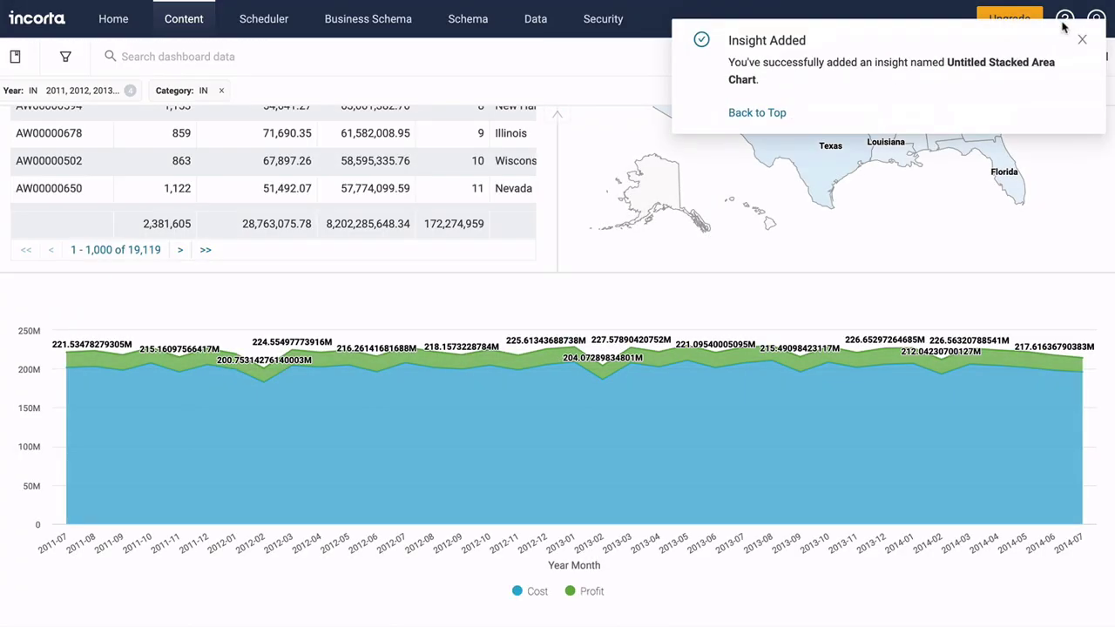
Restore the Overview Dashboard to its 03:44 version from Version History
scroll(1080, 52, up, 5)
click(1098, 61)
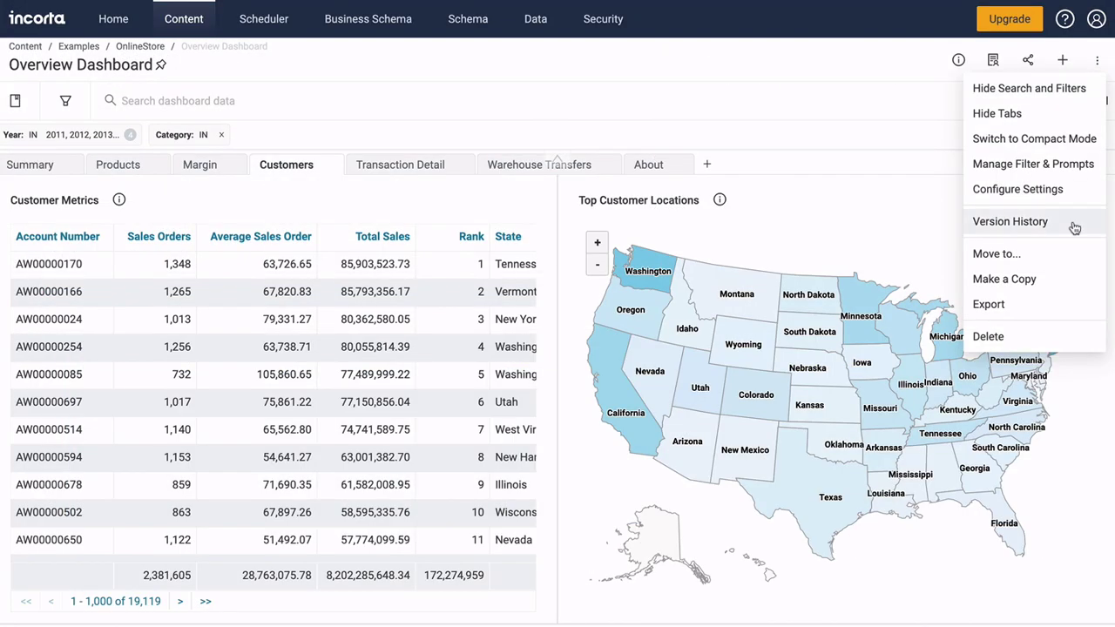
click(1075, 228)
click(1103, 261)
click(1090, 320)
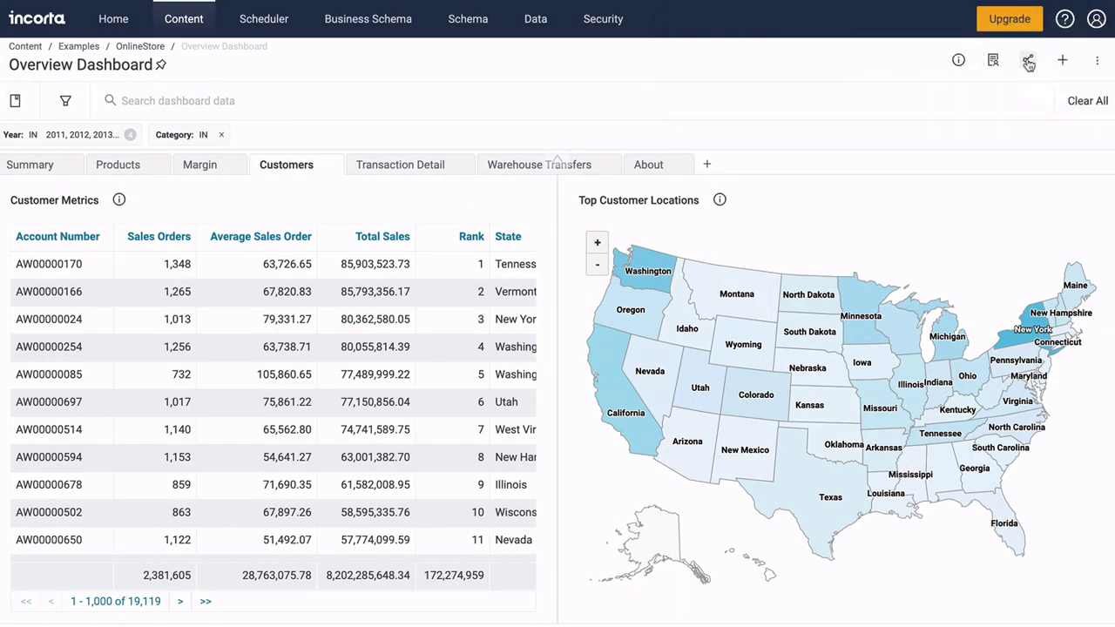
Set up a scheduled delivery of the dashboard with PDF as the data format
click(1029, 63)
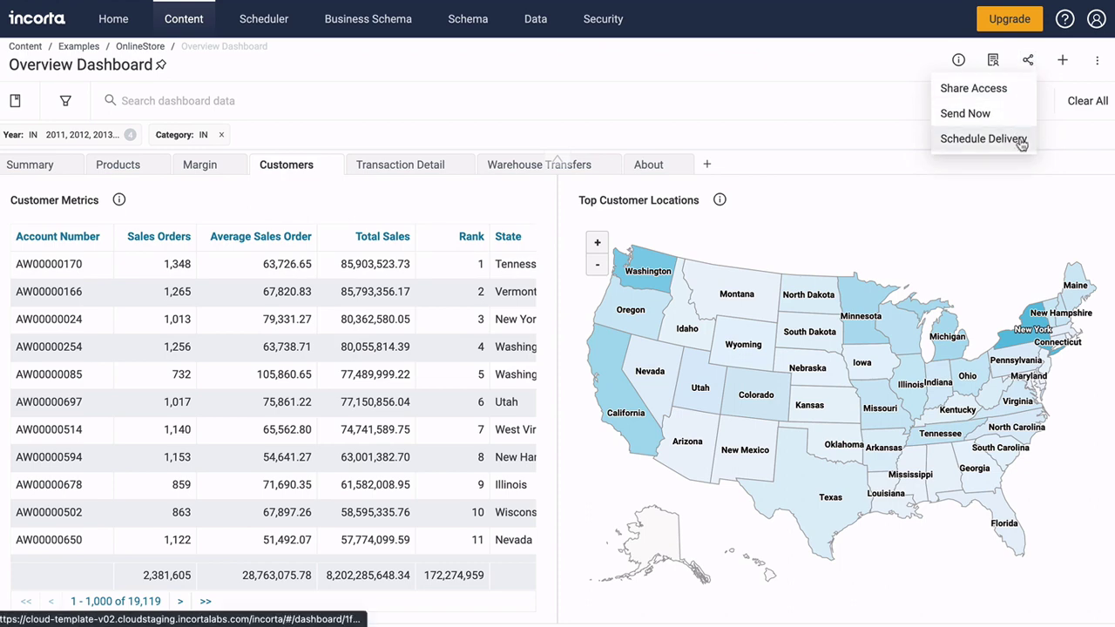
click(1020, 139)
scroll(1024, 147, down, 4)
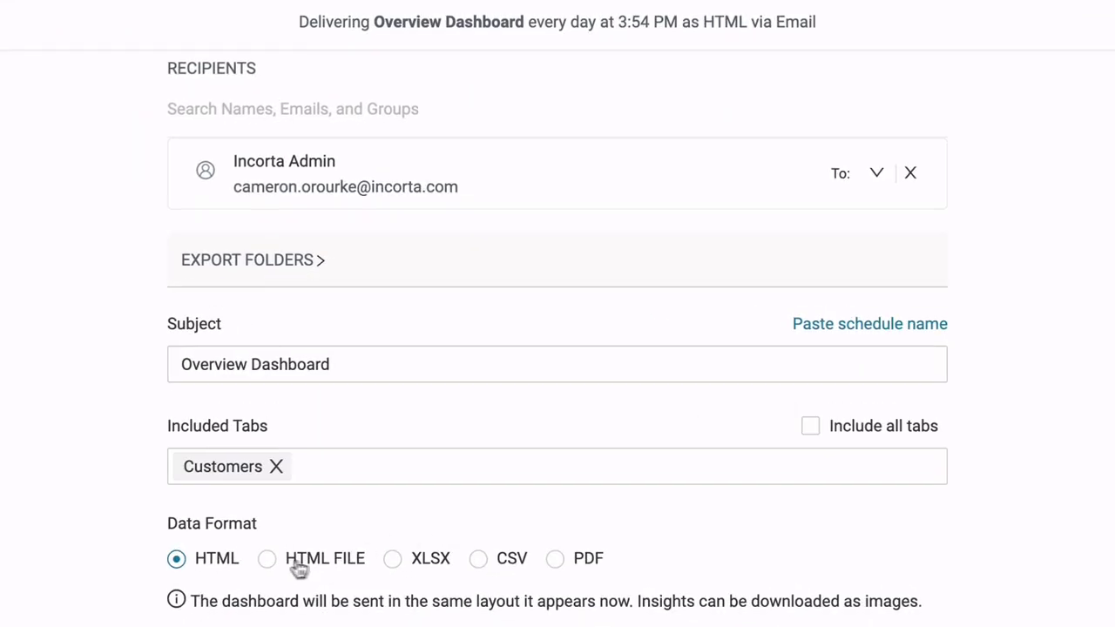
click(387, 562)
click(555, 559)
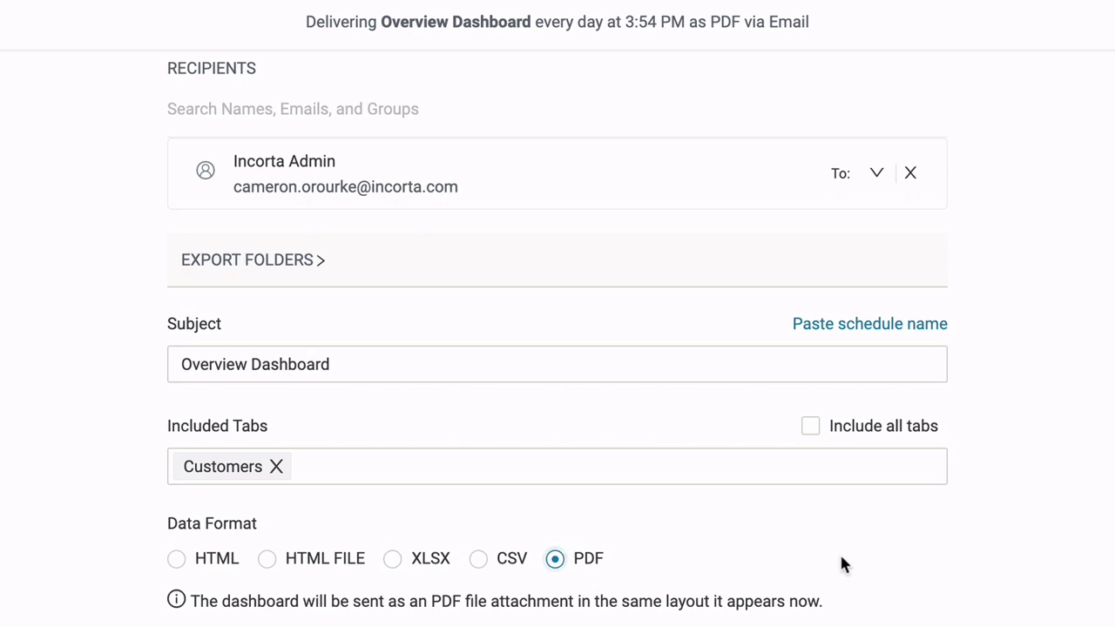
Send the customer metrics table to a data destination, appending a timestamp to the file name
click(517, 176)
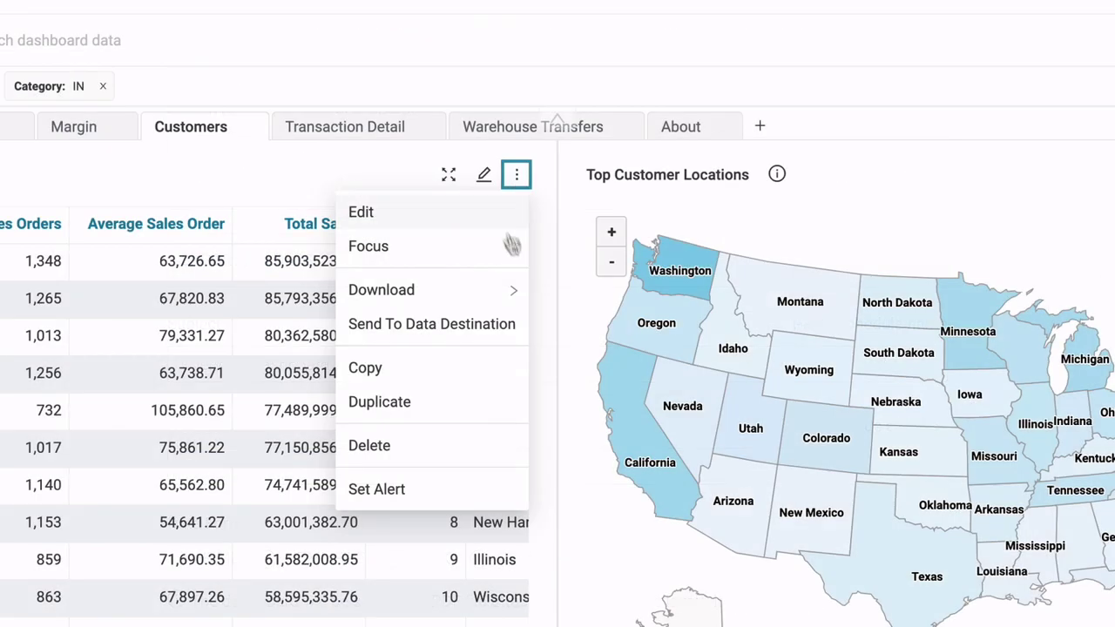
click(509, 332)
click(682, 454)
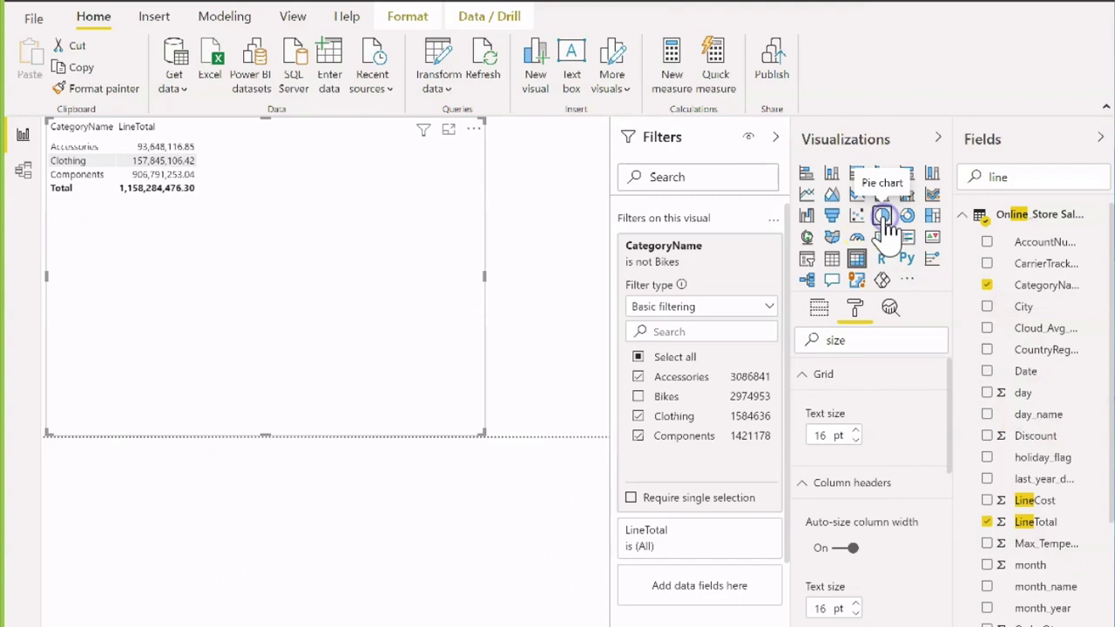
Change visuals to a pie chart and treemap, and inspect the RA_CUSTOMER_TRX_ALL table
click(884, 219)
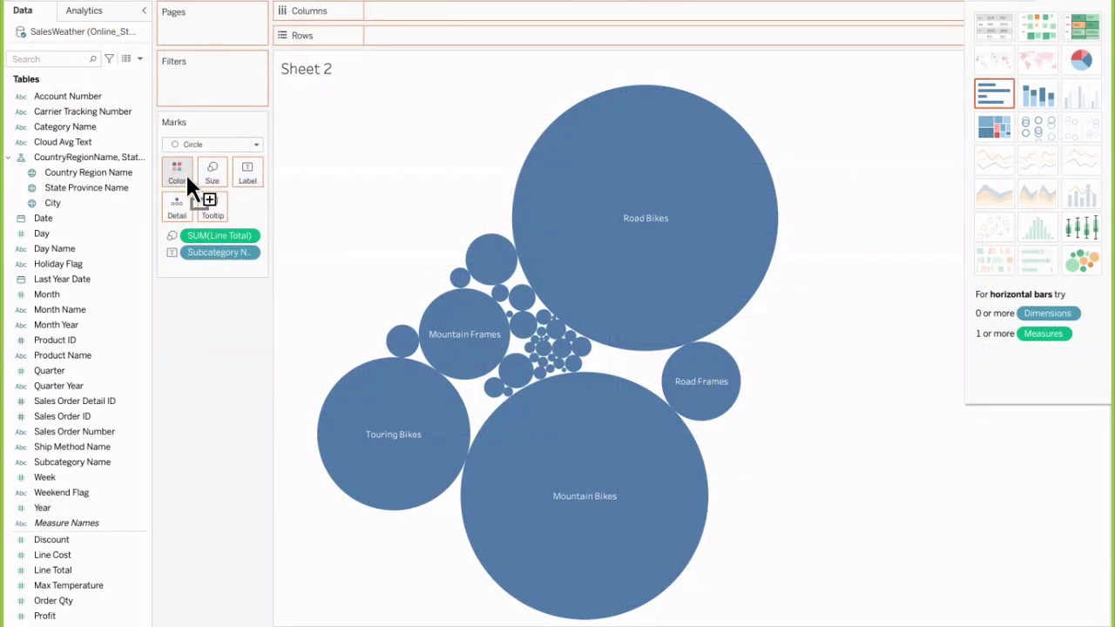
drag(186, 171, 185, 172)
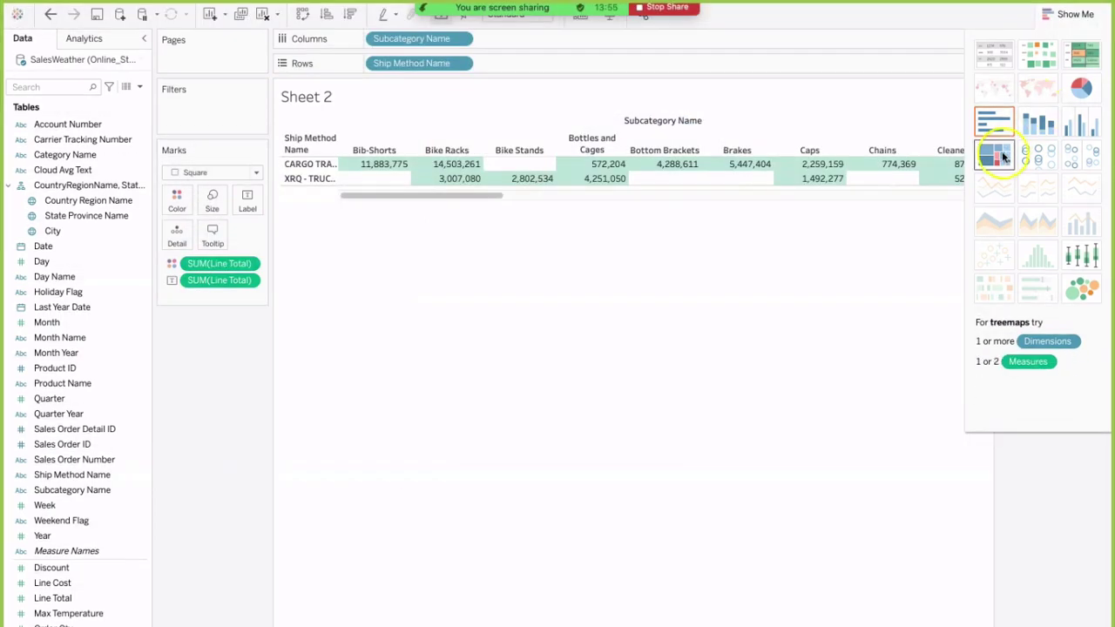
click(1001, 126)
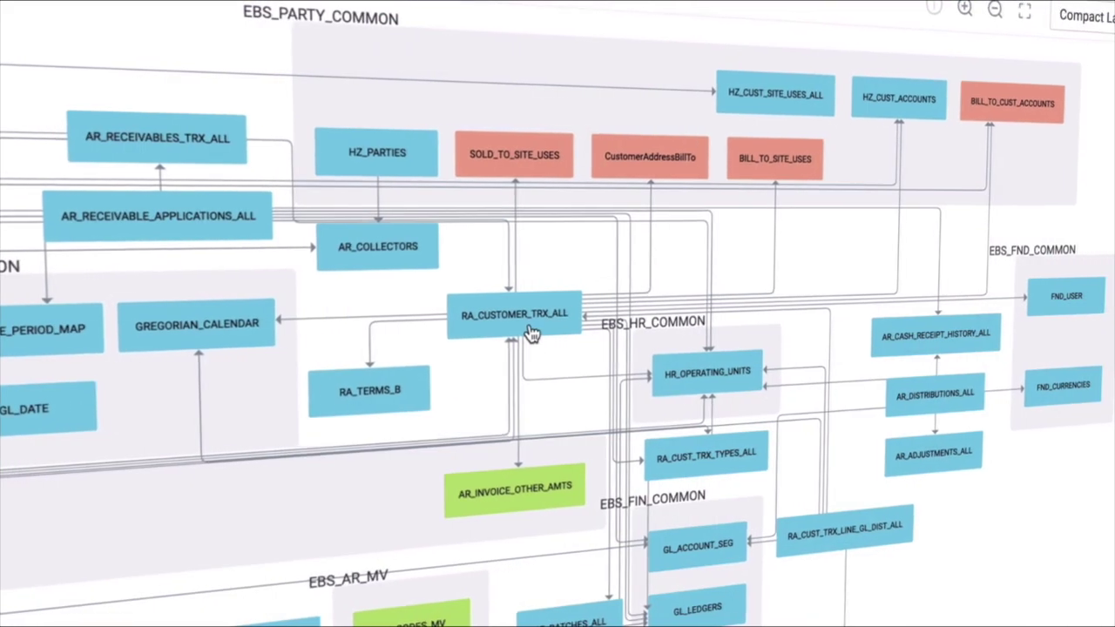
click(533, 334)
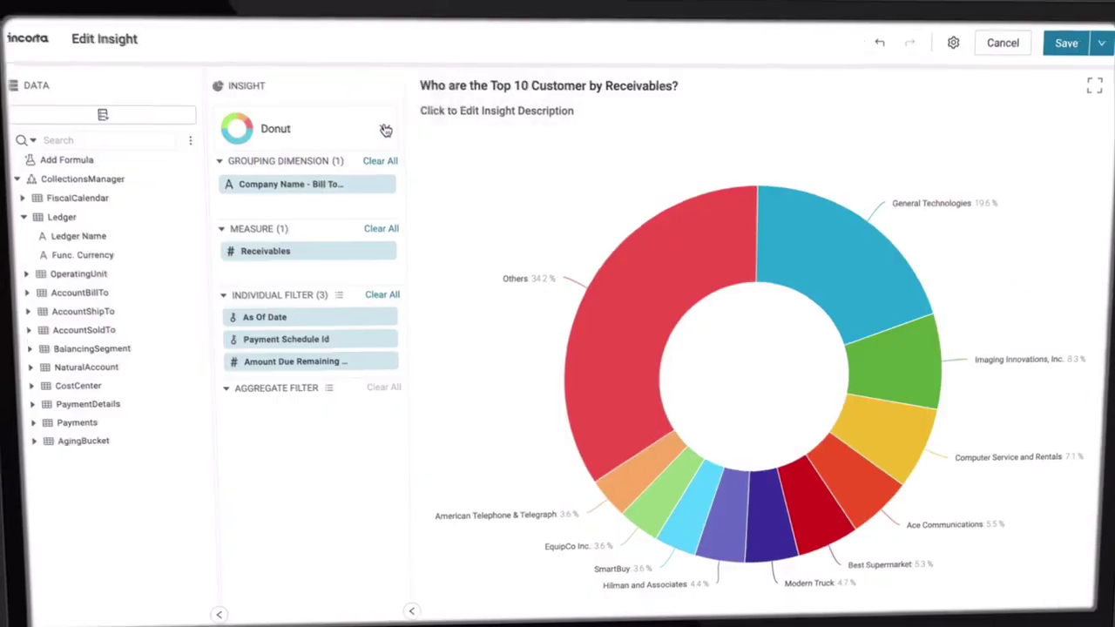
Switch the receivables donut to Packed Bubble, then filter by the General Technologies bubble
click(374, 123)
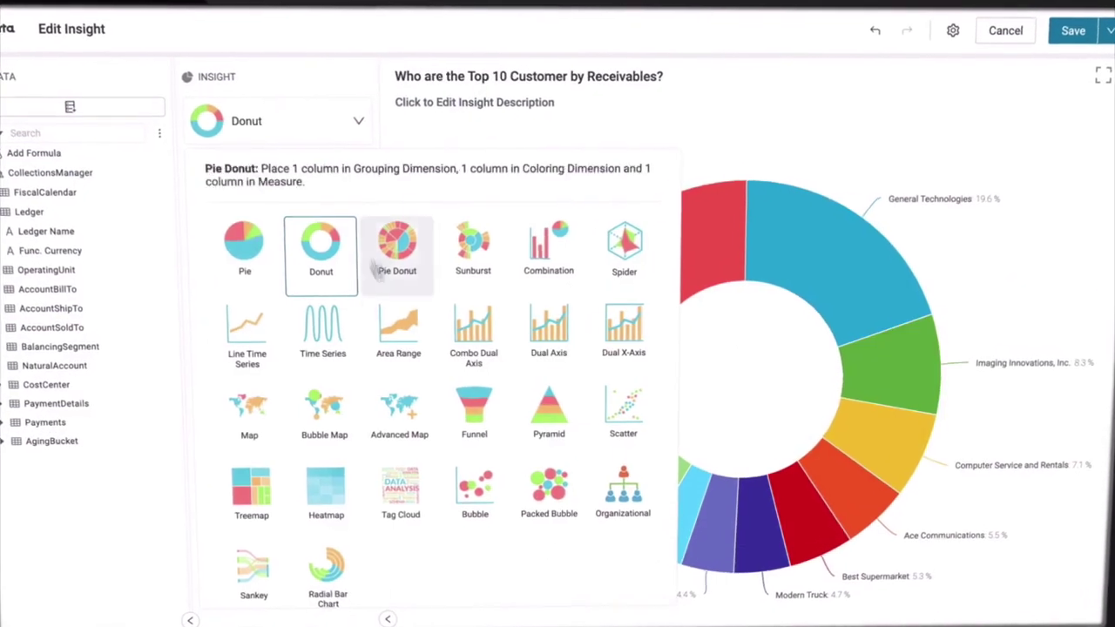
click(549, 493)
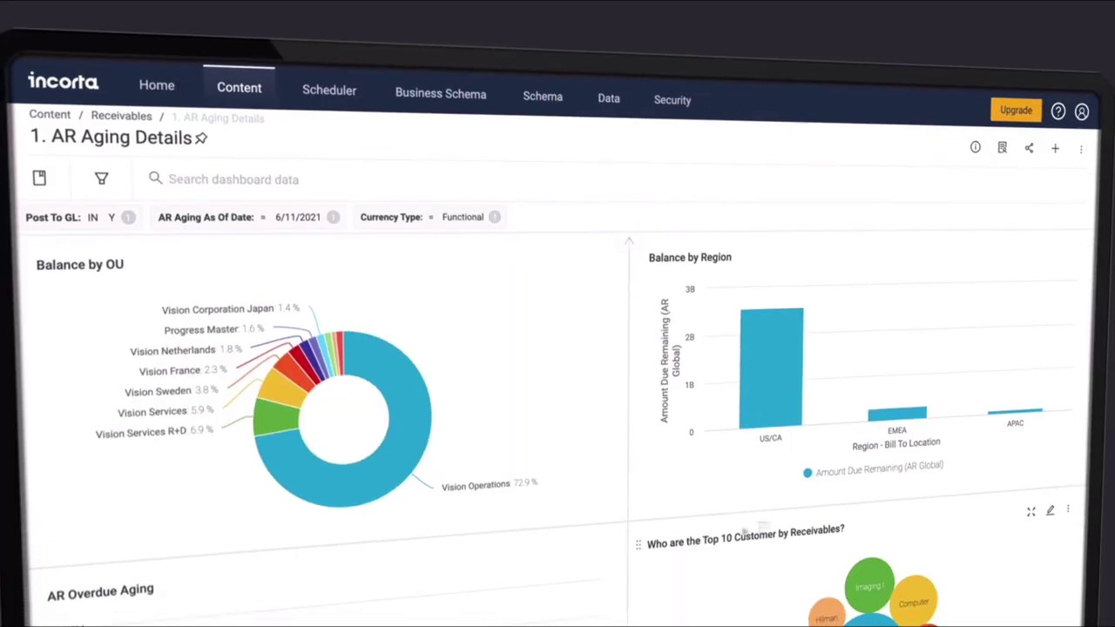
scroll(720, 520, down, 5)
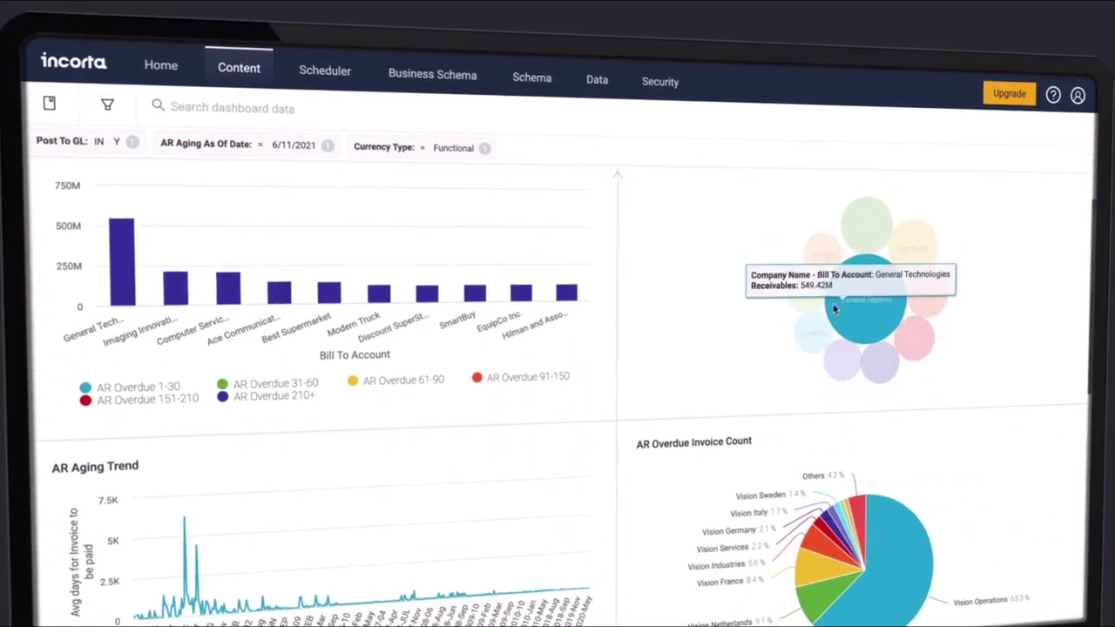
click(852, 313)
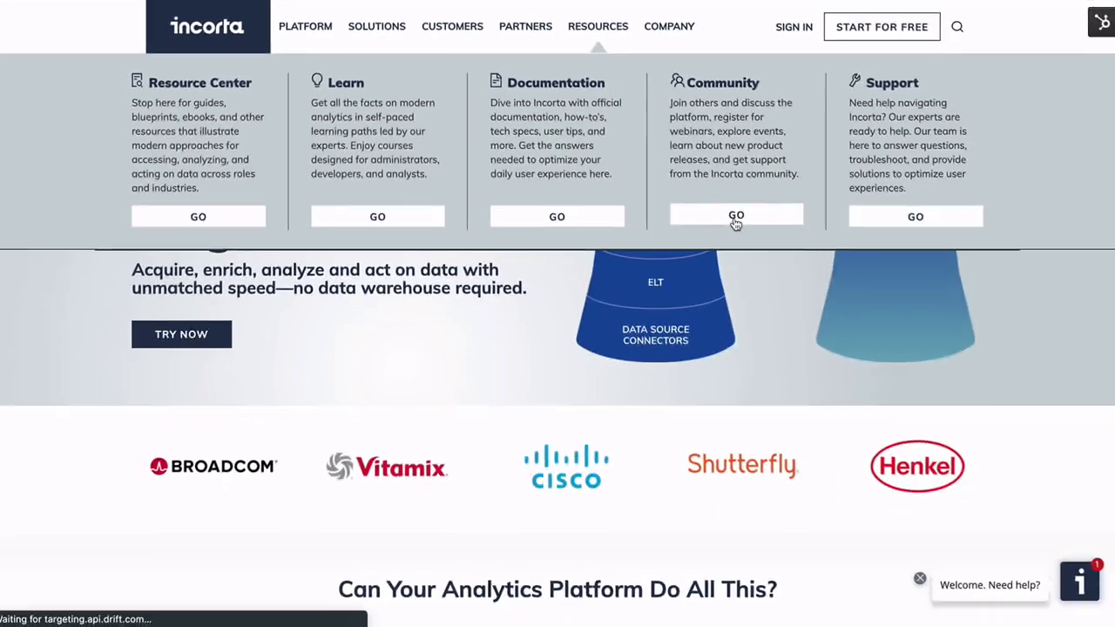
Go to the Incorta Community from Resources and scroll down to its Knowledge Base
click(927, 348)
scroll(695, 240, down, 4)
scroll(695, 240, down, 6)
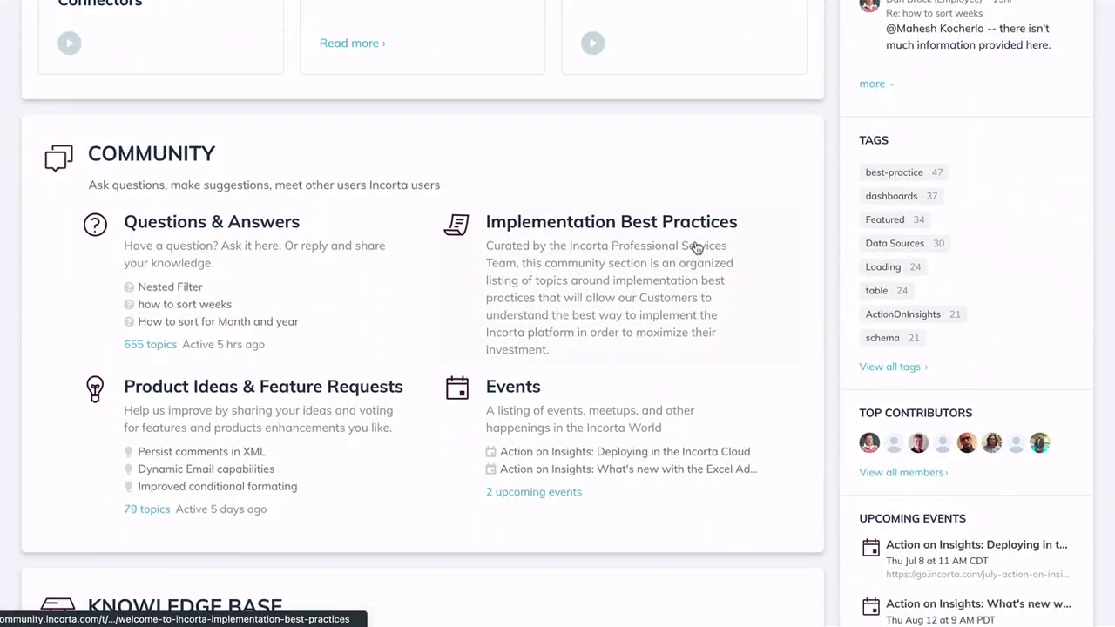
scroll(696, 248, down, 2)
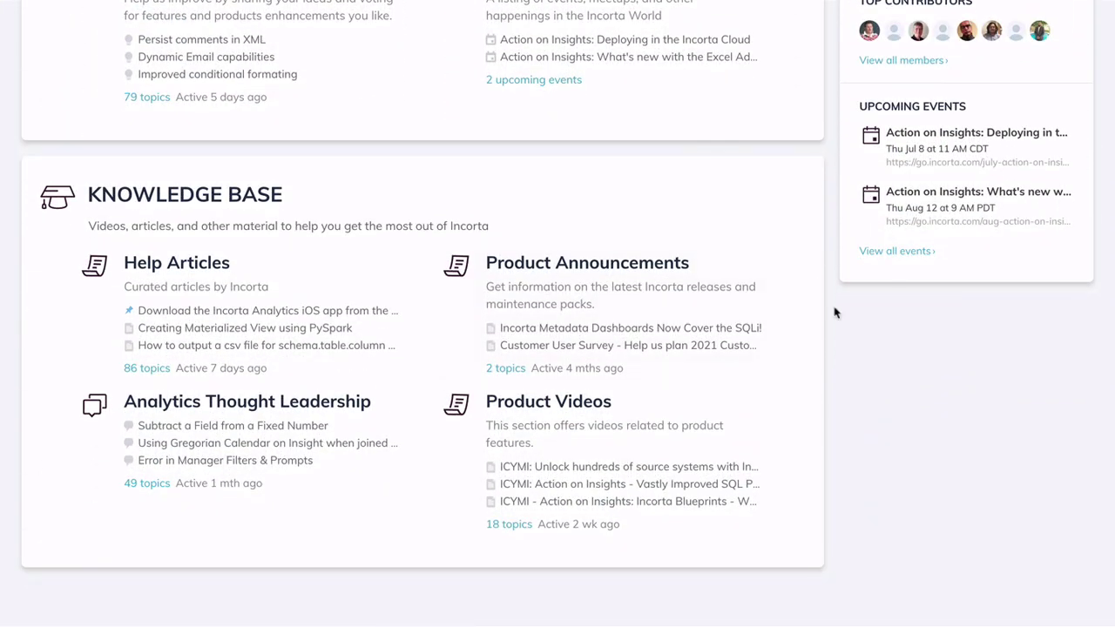